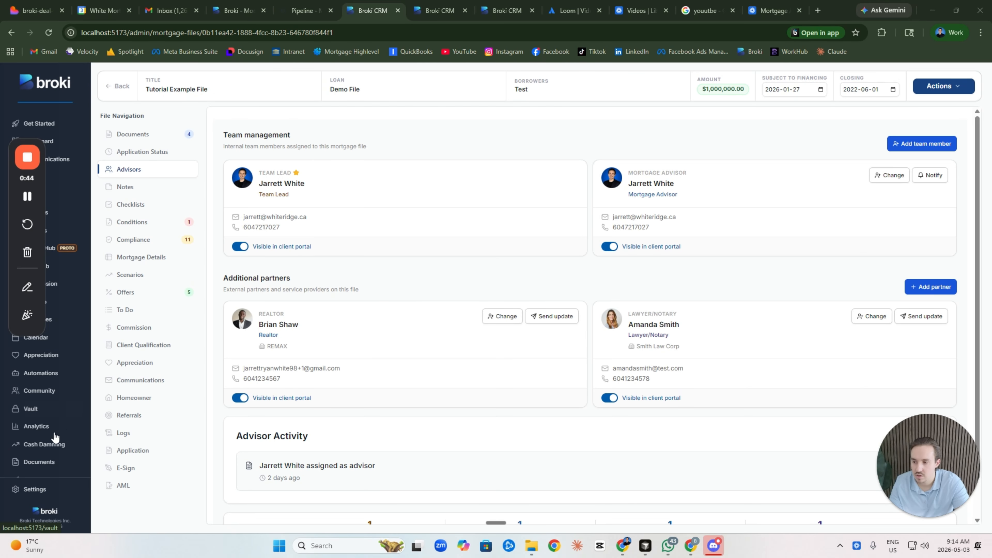
# Open the team member settings and examine the organization-wide team lead visibility option.
pyautogui.click(34, 489)
pyautogui.click(118, 388)
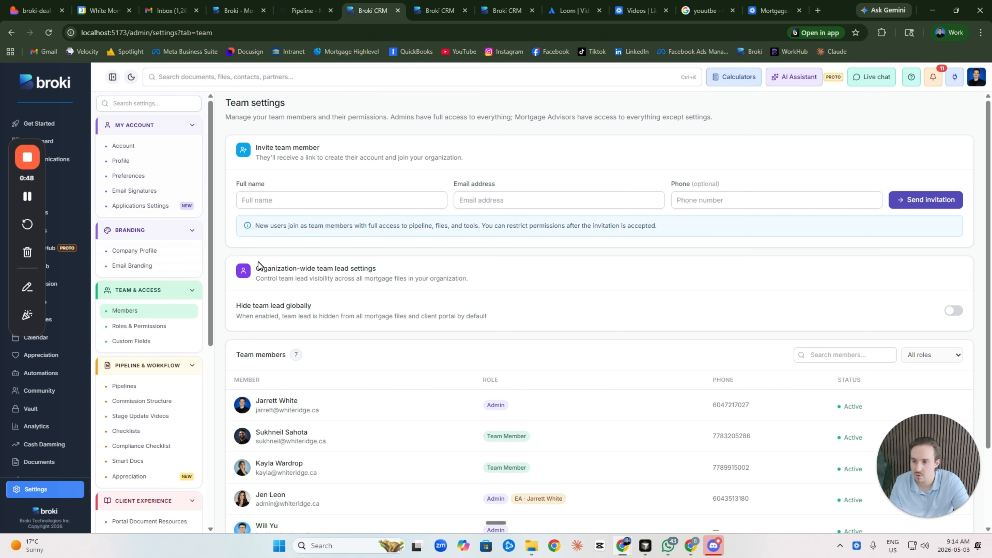
pyautogui.moveTo(259, 266); pyautogui.dragTo(372, 271)
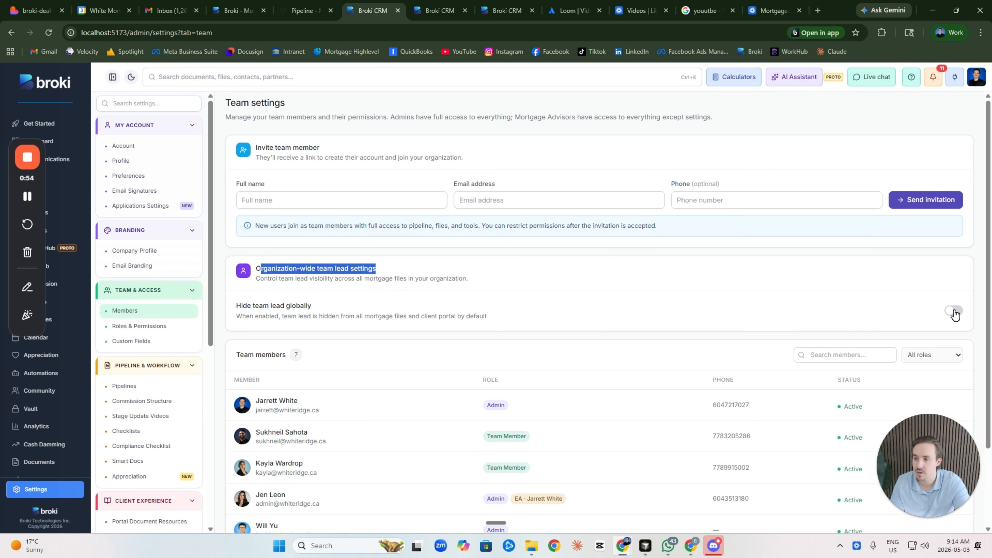
# Open the Advisors section of Tutorial Example File from the pipeline to review its assigned team.
pyautogui.click(80, 179)
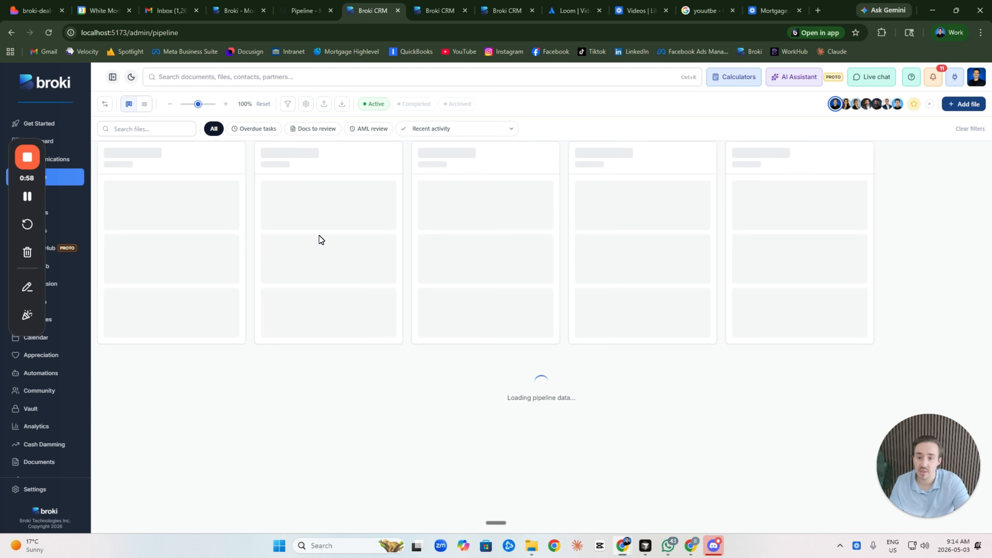
pyautogui.click(214, 224)
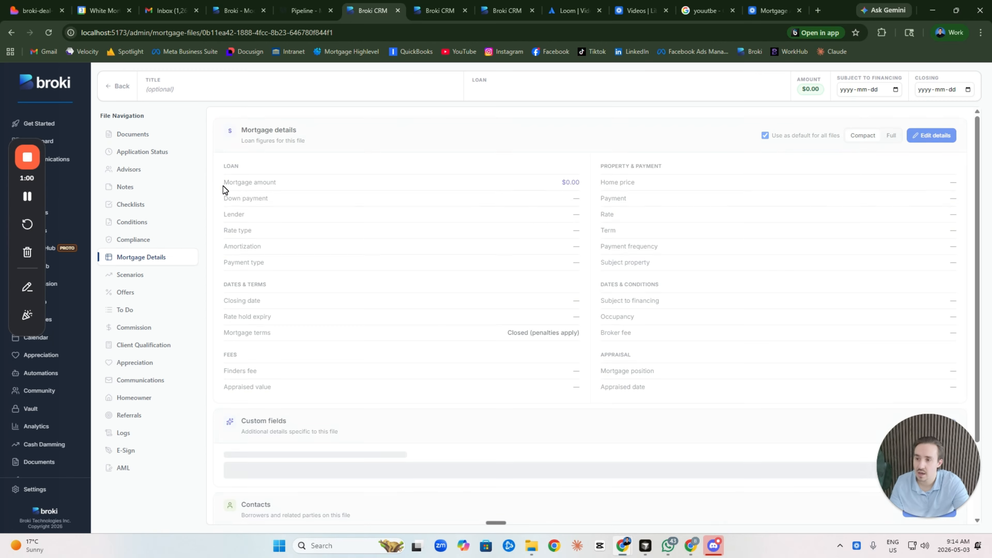
pyautogui.click(146, 176)
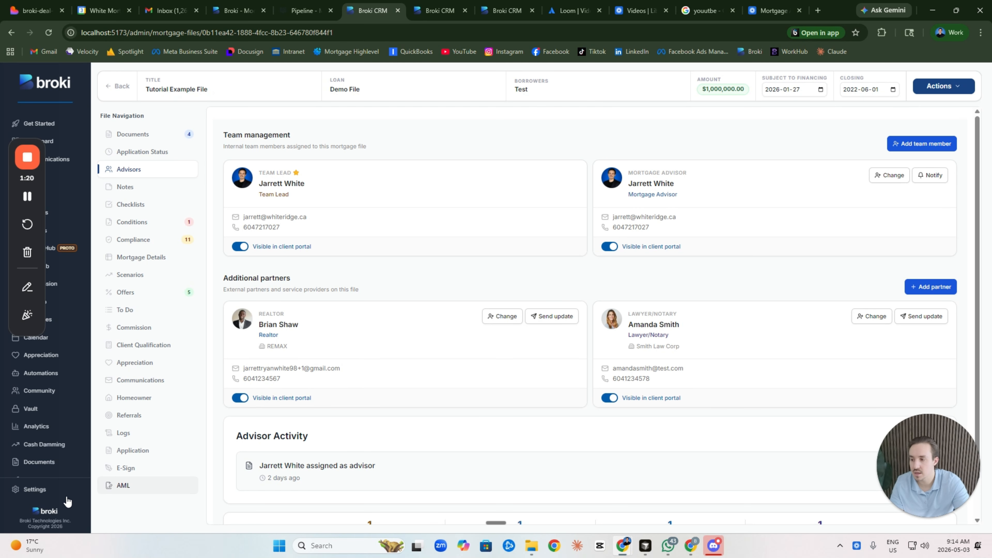
# Open the first admin's profile for editing in the team member settings and review the available default display titles.
pyautogui.click(67, 488)
pyautogui.click(129, 388)
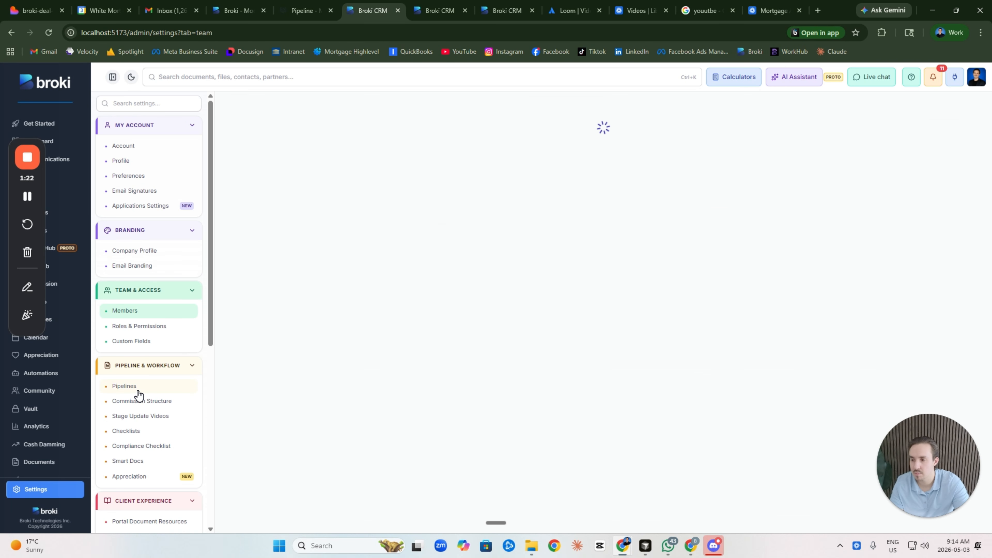
pyautogui.click(941, 405)
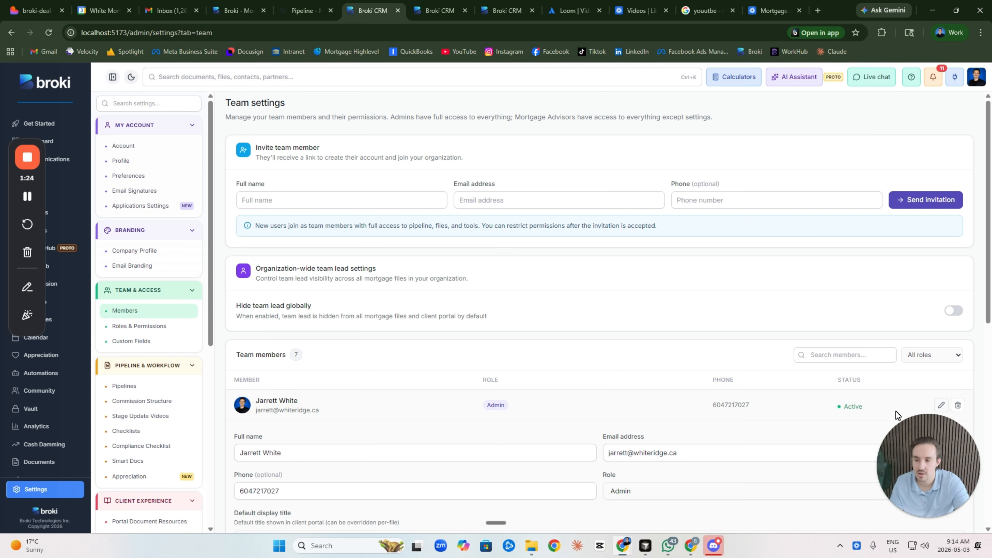
pyautogui.scroll(-4, 521, 436)
pyautogui.scroll(-3, 520, 436)
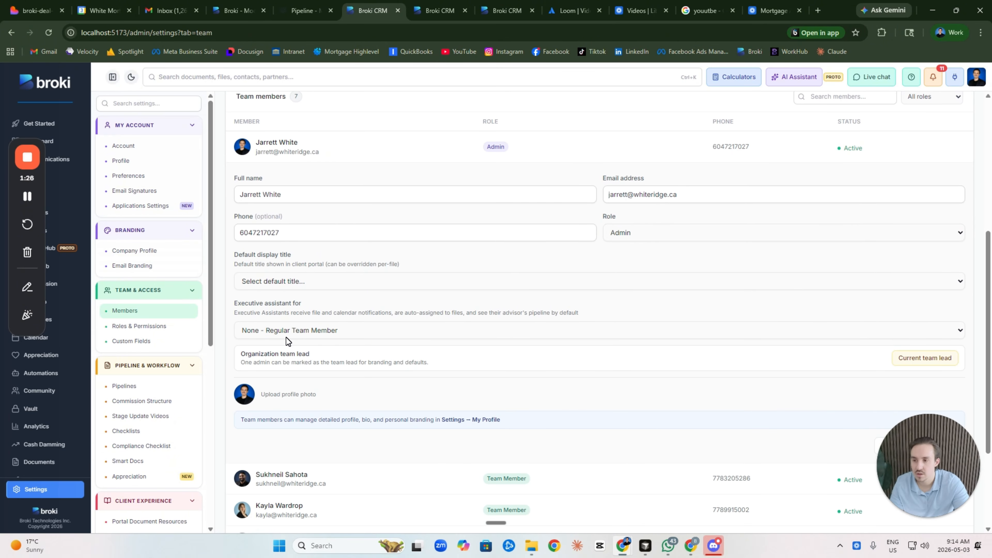
pyautogui.click(280, 381)
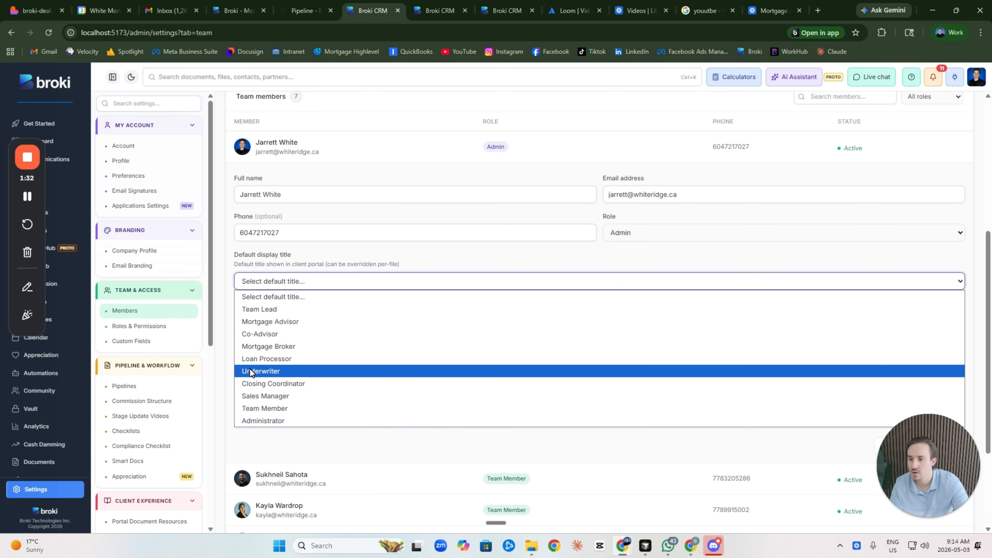
pyautogui.click(293, 282)
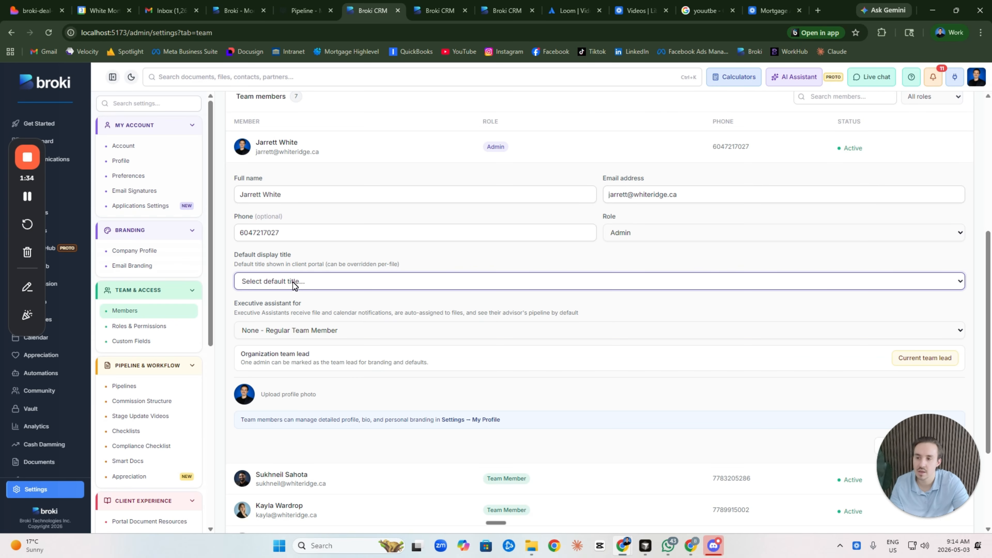
# Add the team member whose default title is Administrator to the advisors of Tutorial Example File.
pyautogui.click(74, 178)
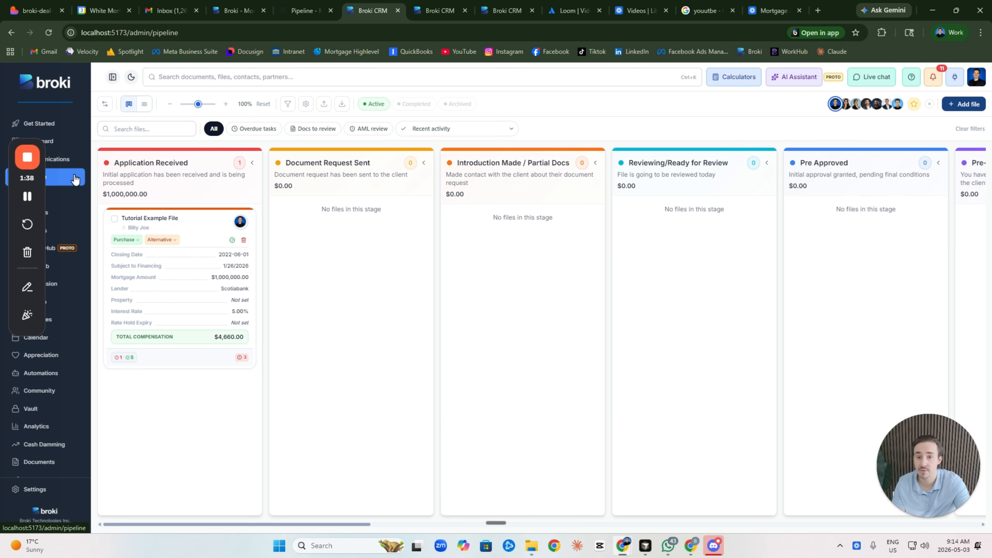
pyautogui.click(153, 223)
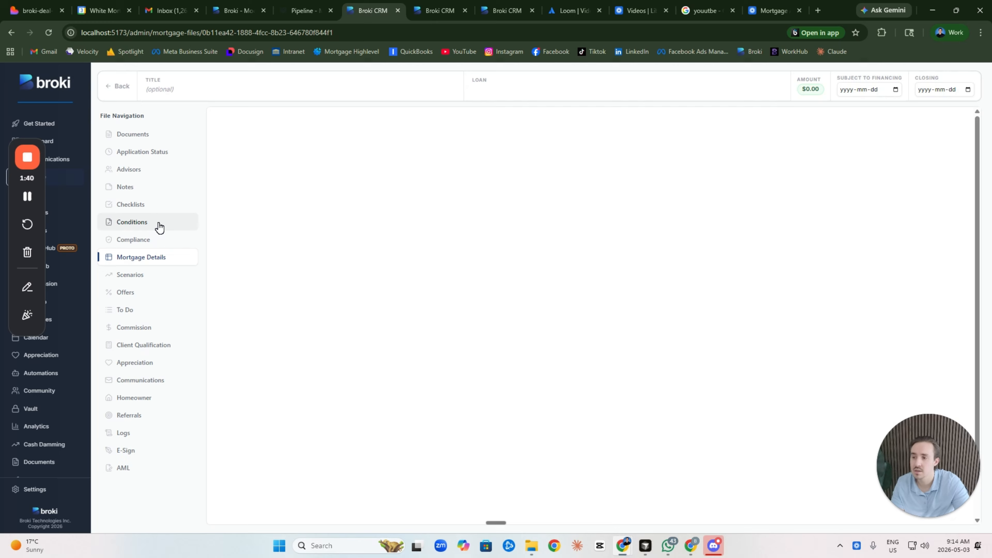
pyautogui.click(164, 187)
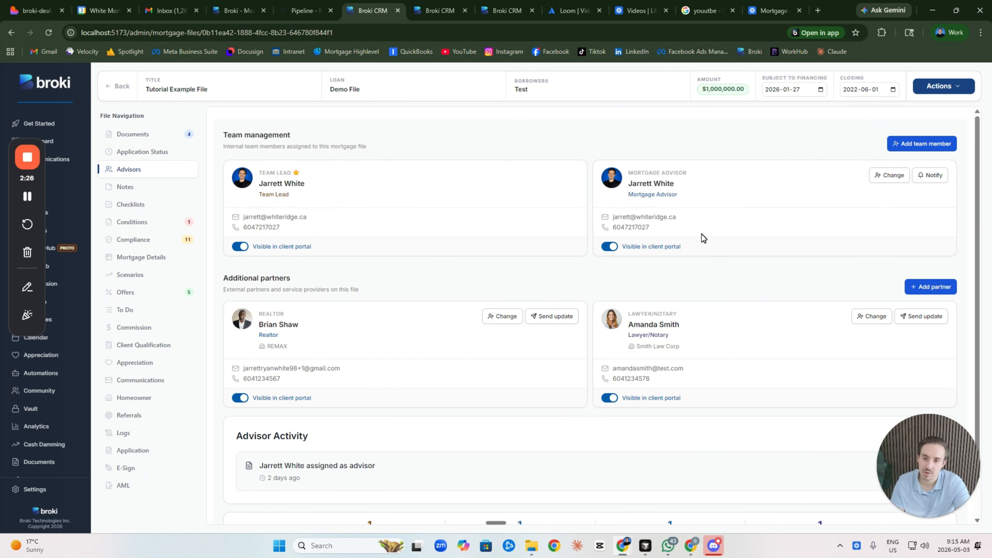
pyautogui.click(931, 148)
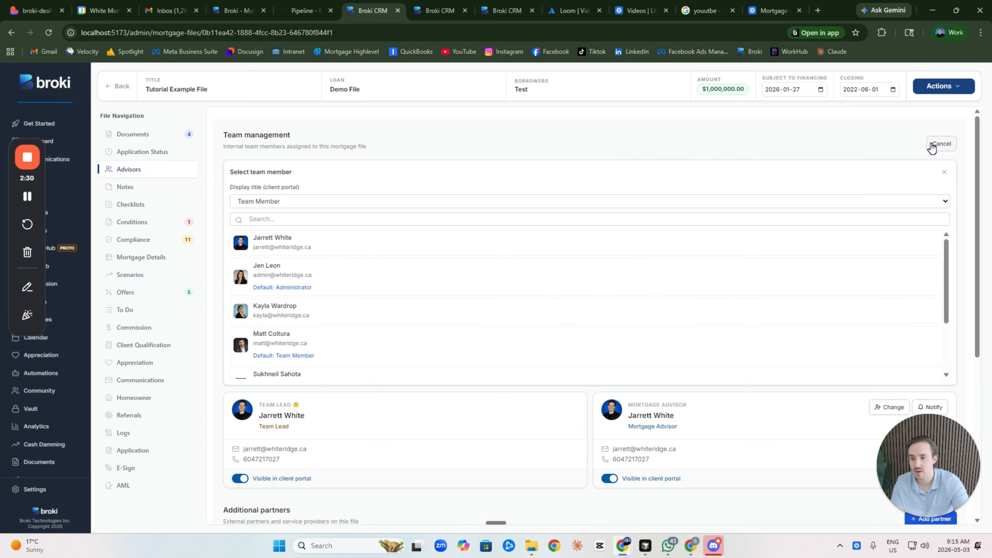
pyautogui.click(276, 284)
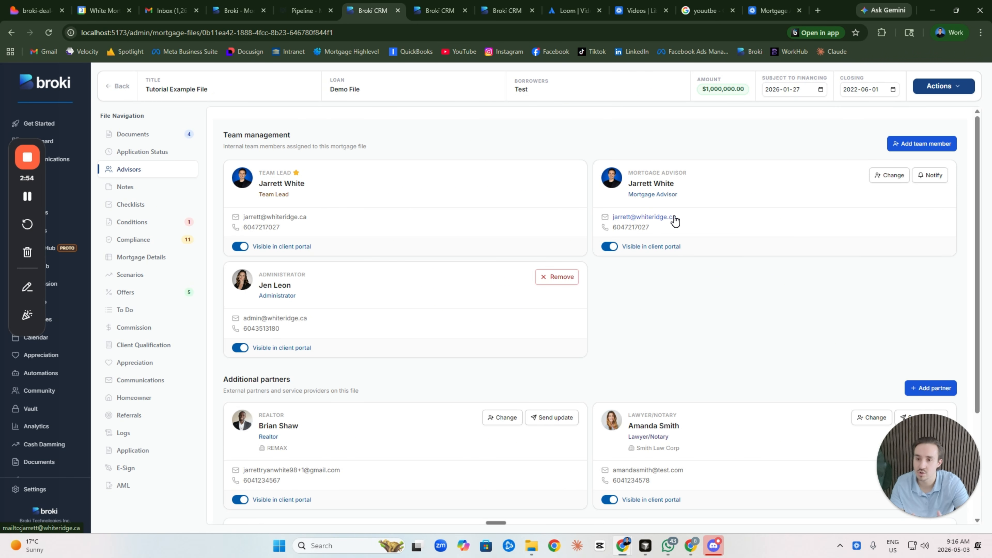
# Switch to the client portal, reload it and examine the mortgage team and additional partners under Your Team.
pyautogui.click(440, 10)
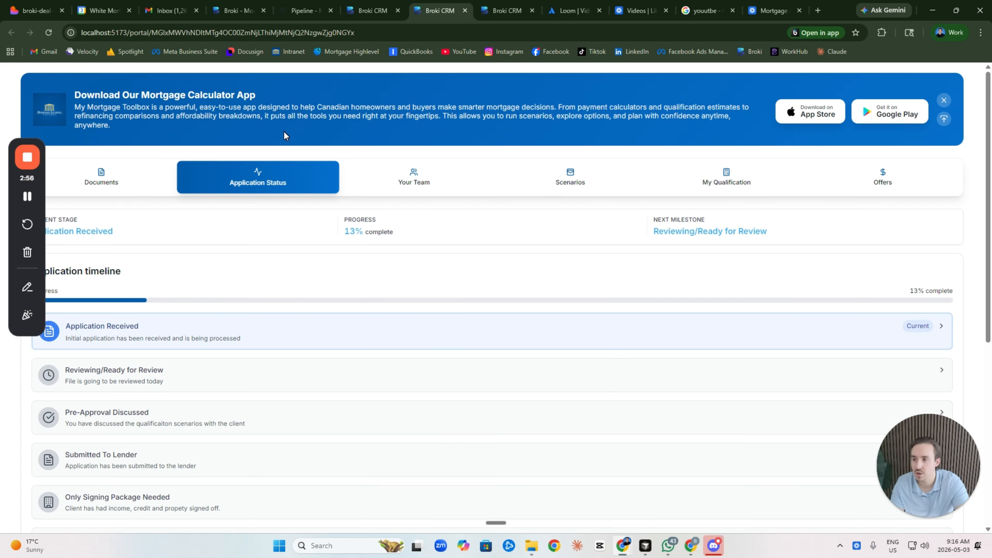
pyautogui.click(379, 187)
pyautogui.scroll(-2, 605, 264)
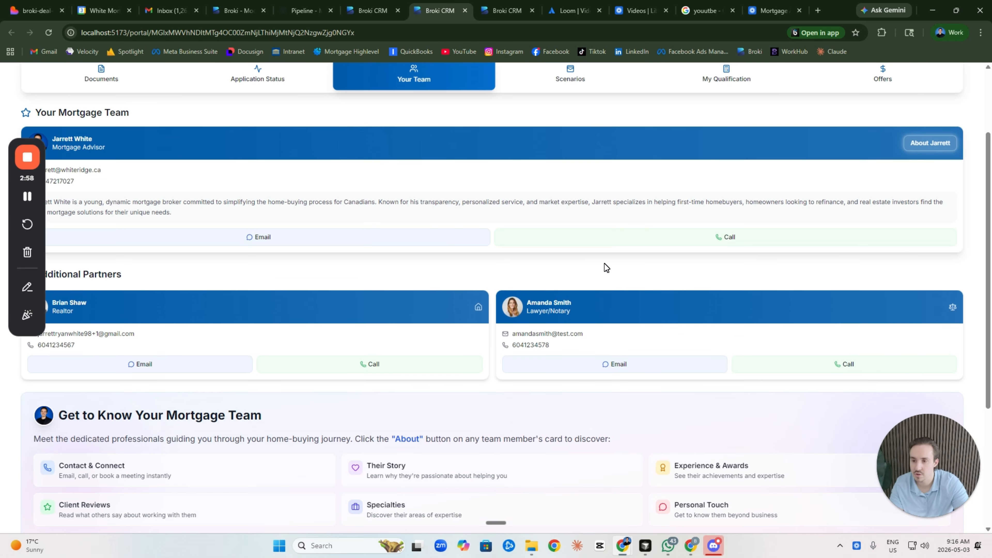
pyautogui.scroll(1, 207, 191)
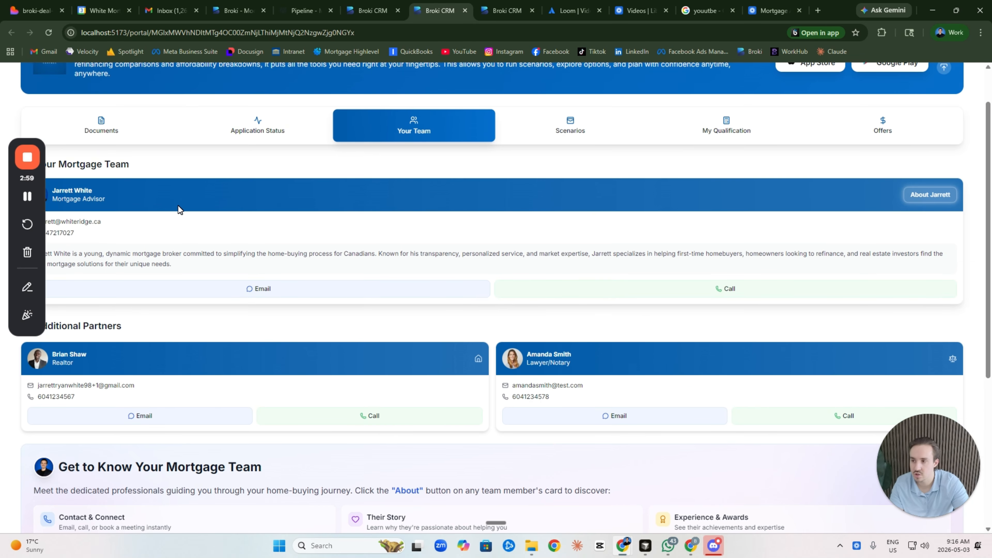
pyautogui.click(48, 33)
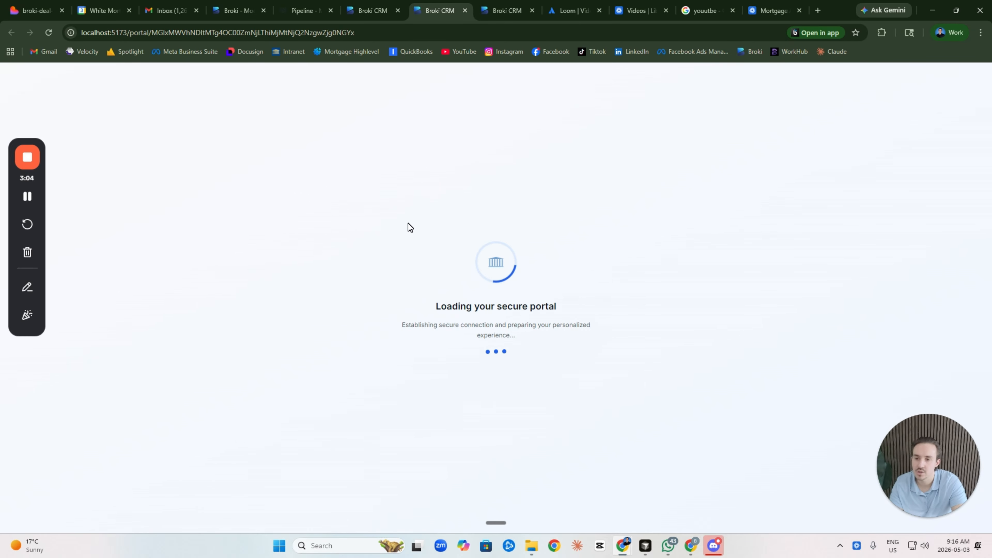
pyautogui.click(457, 188)
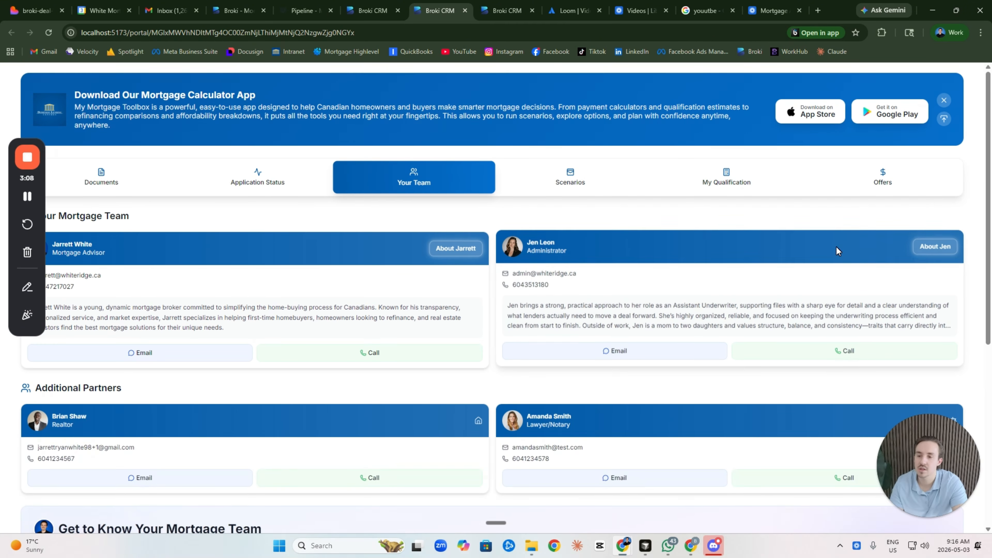
pyautogui.scroll(-4, 836, 250)
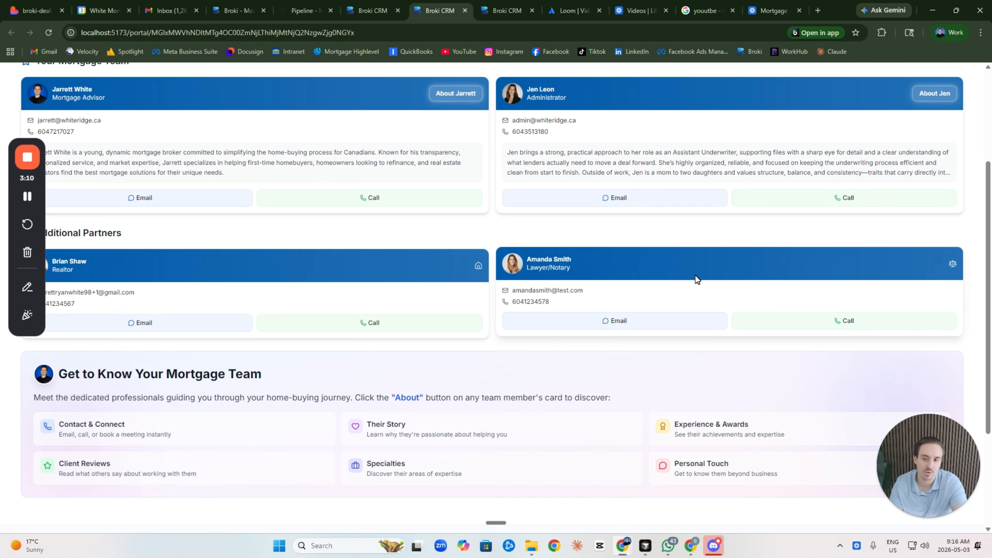
pyautogui.scroll(4, 412, 383)
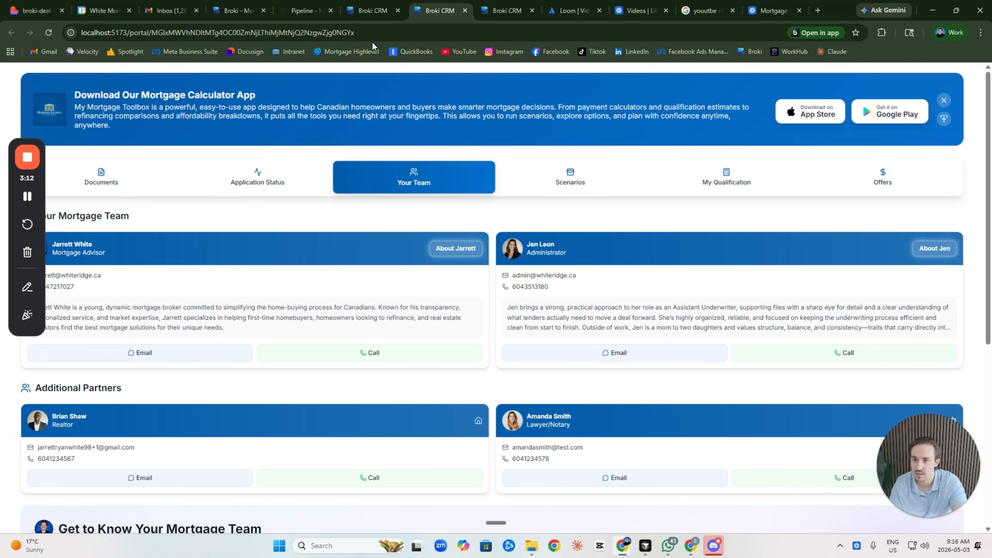
# Return to the admin side and enable hiding the team lead globally in the team member settings.
pyautogui.click(369, 11)
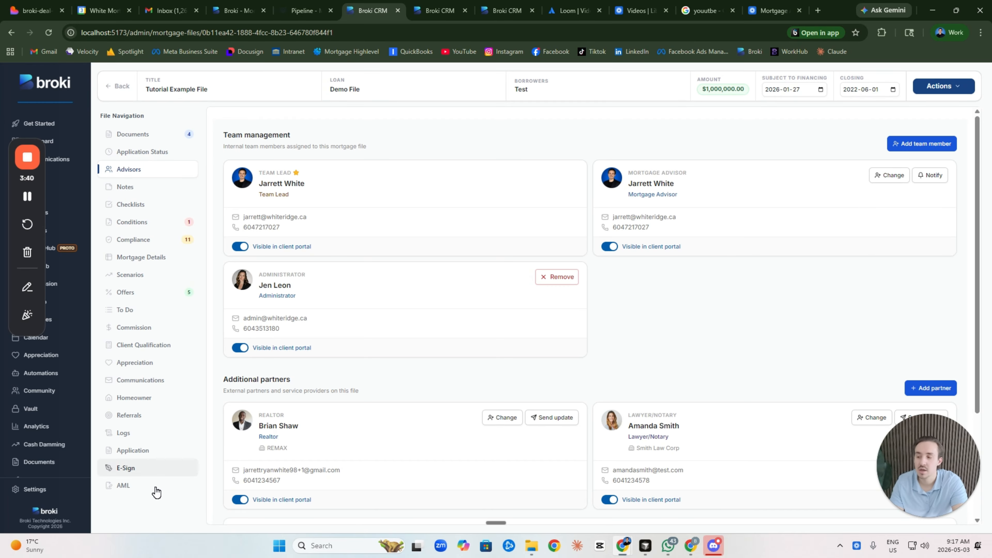
pyautogui.click(63, 492)
pyautogui.click(137, 388)
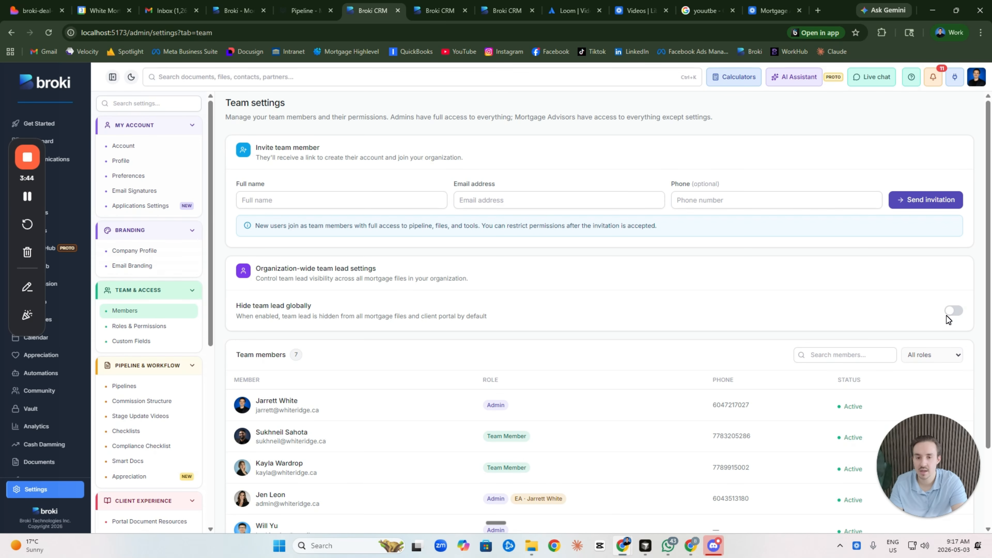
pyautogui.click(948, 313)
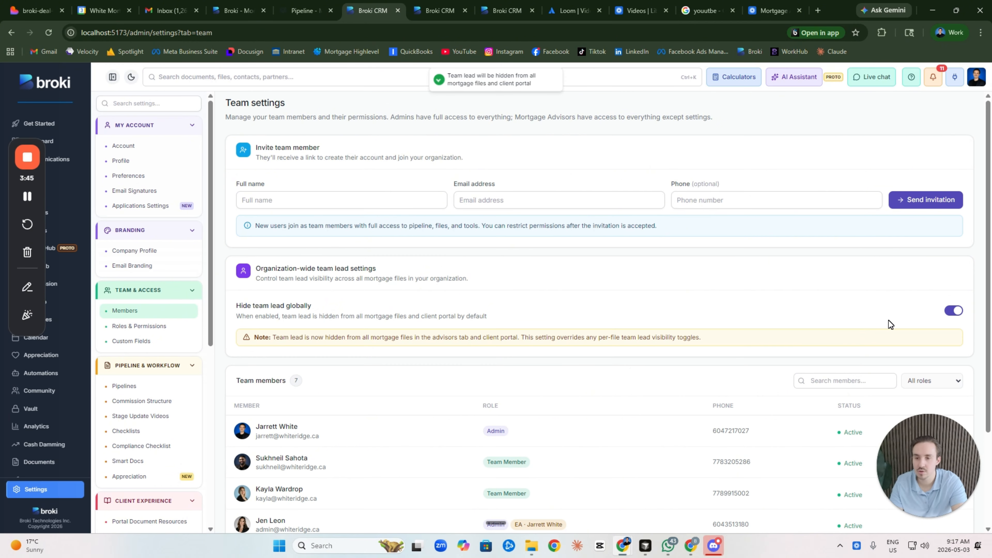
# In the Advisors section of Tutorial Example File, reassign the mortgage advisor role to the colleague listed as Administrator.
pyautogui.click(70, 182)
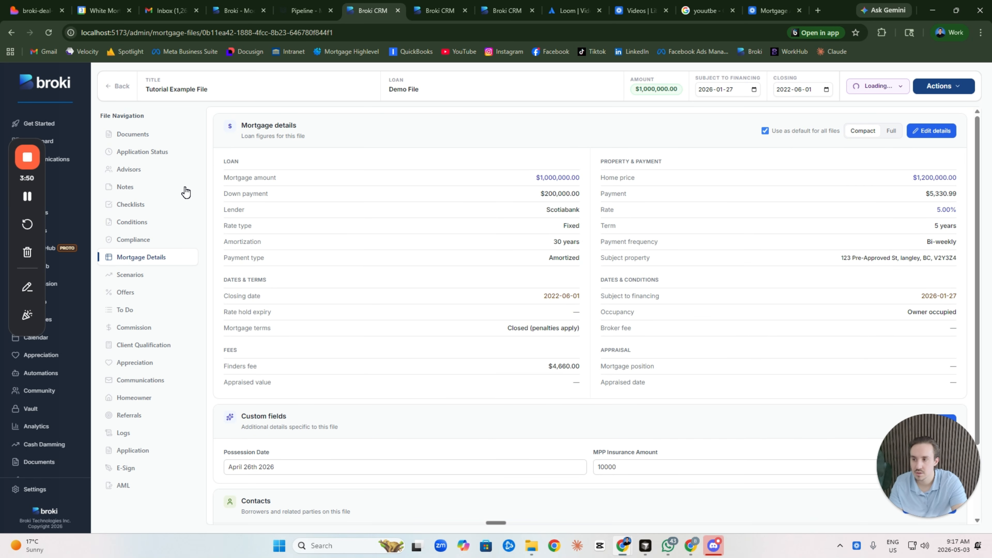
pyautogui.click(183, 170)
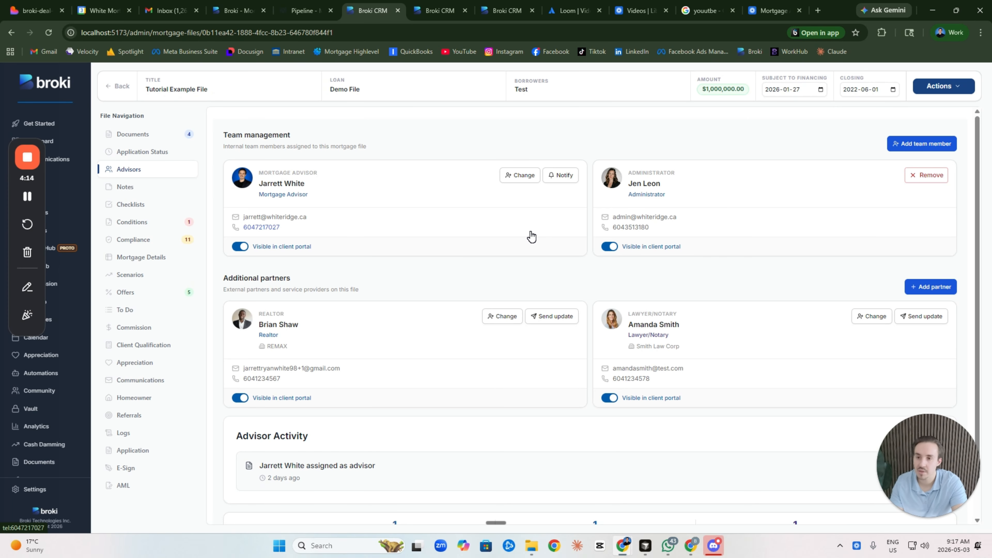
pyautogui.click(523, 175)
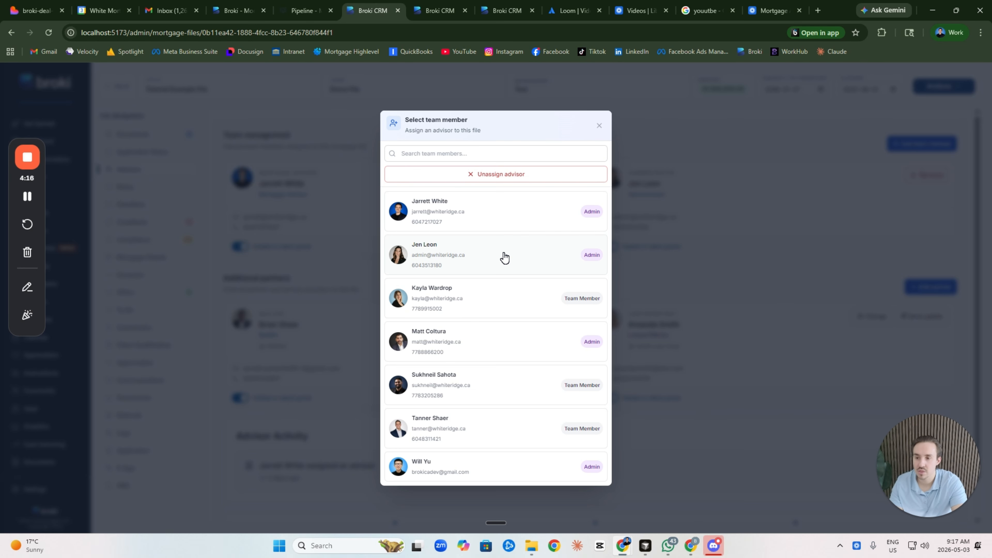
pyautogui.click(500, 254)
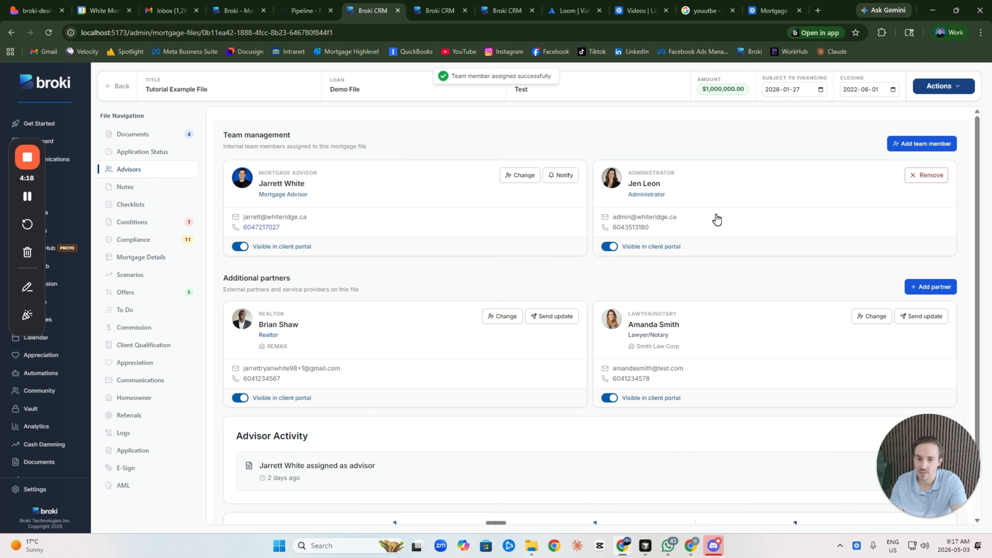
# Remove the separate Administrator entry from the file's team and select that same colleague as the mortgage advisor.
pyautogui.click(941, 177)
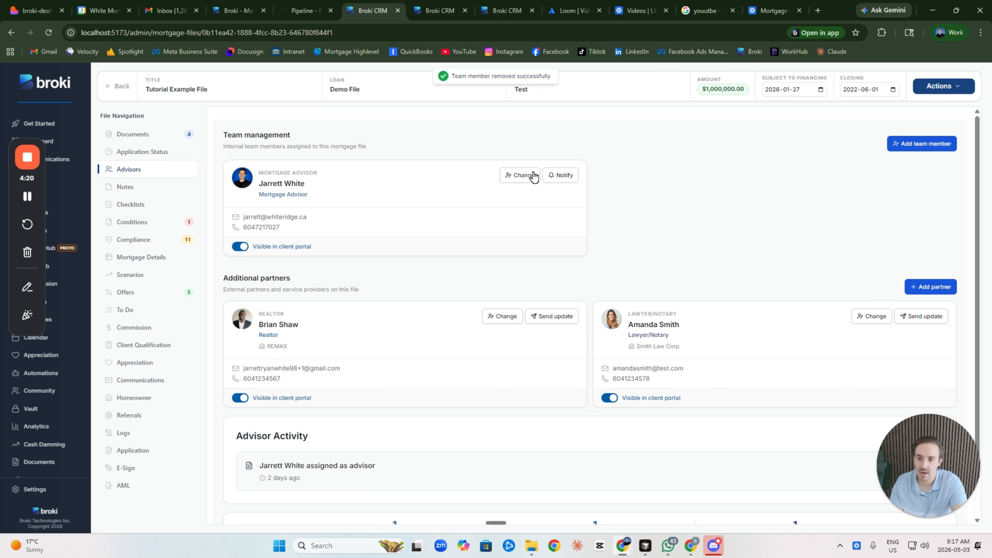
pyautogui.click(551, 180)
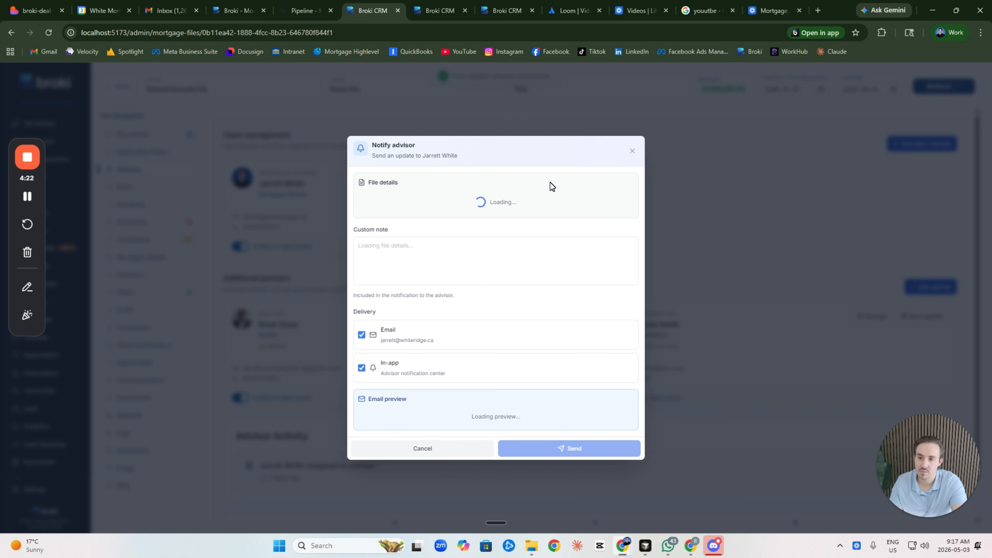
pyautogui.click(632, 102)
pyautogui.click(515, 172)
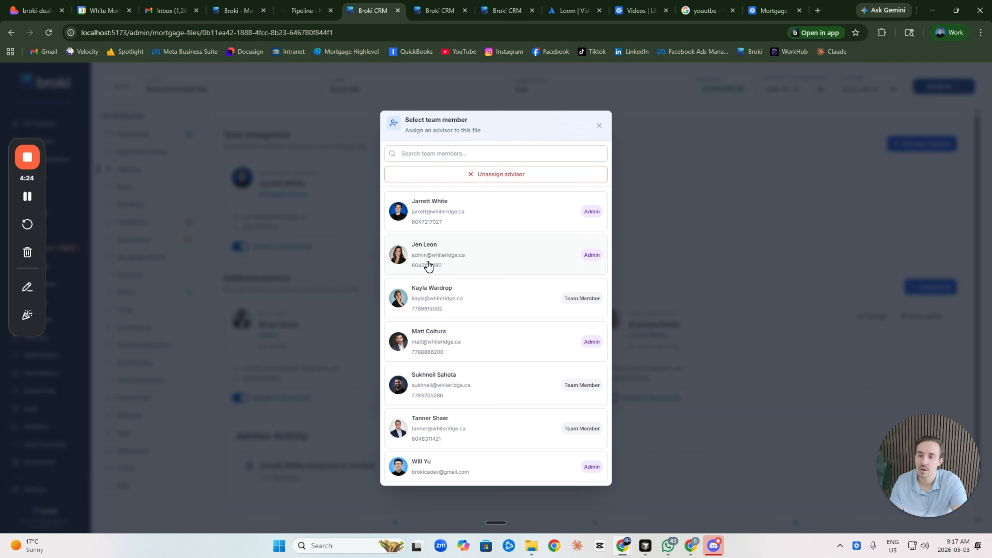
pyautogui.click(428, 259)
# Add the previous mortgage advisor to the file with the display title Team Member and reopen the Advisors section.
pyautogui.click(933, 144)
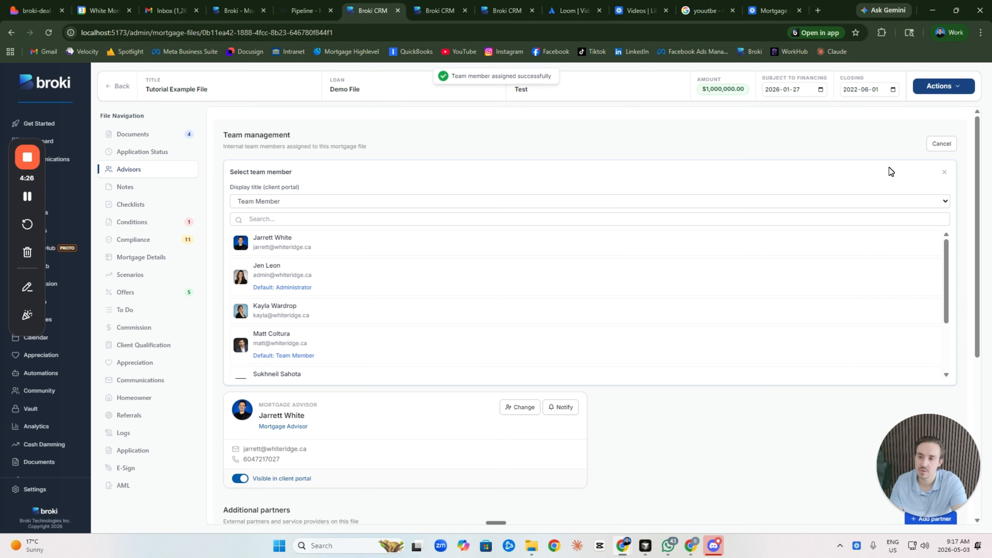
pyautogui.click(391, 251)
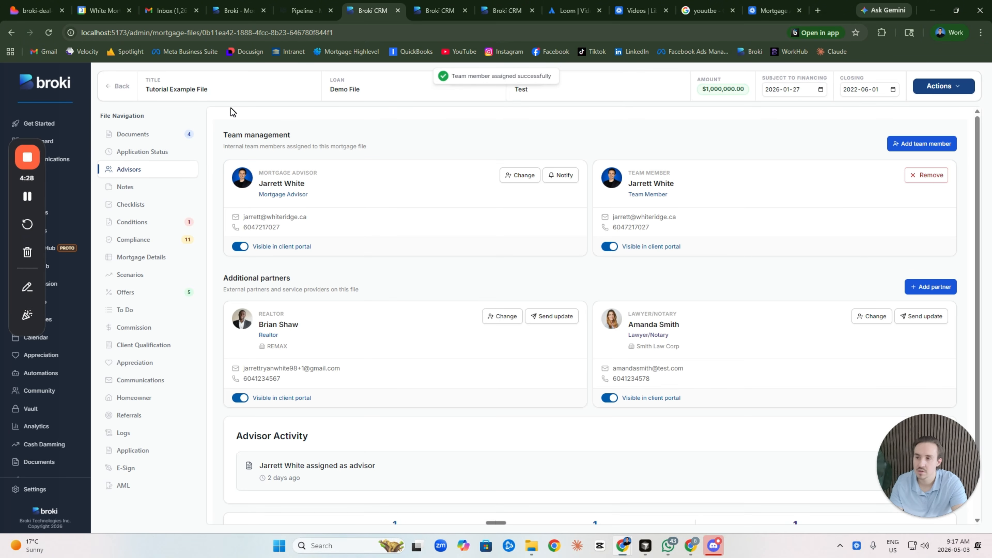
pyautogui.click(131, 169)
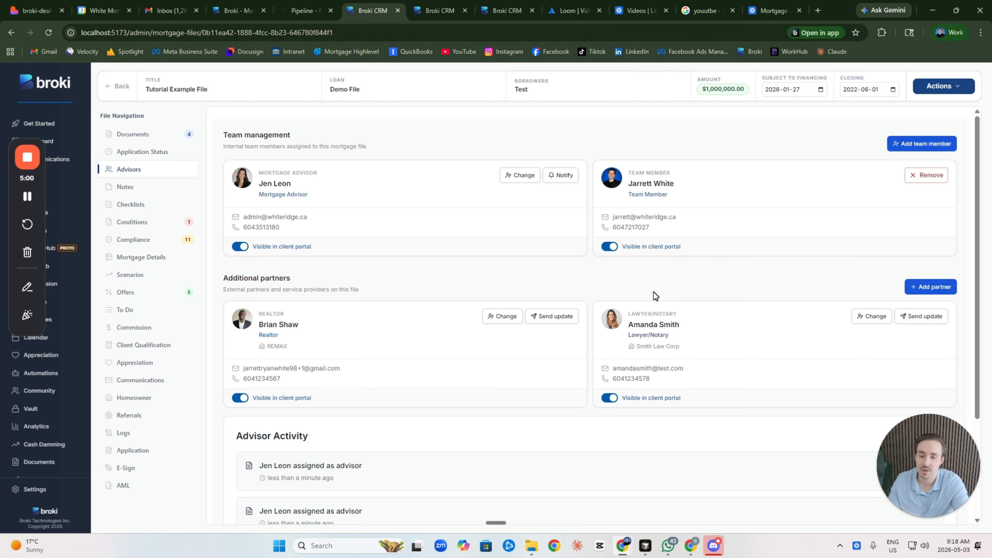
# Start an update email to the file's realtor and switch its email template to Auto-Generated (Default).
pyautogui.scroll(-3, 653, 291)
pyautogui.scroll(3, 653, 291)
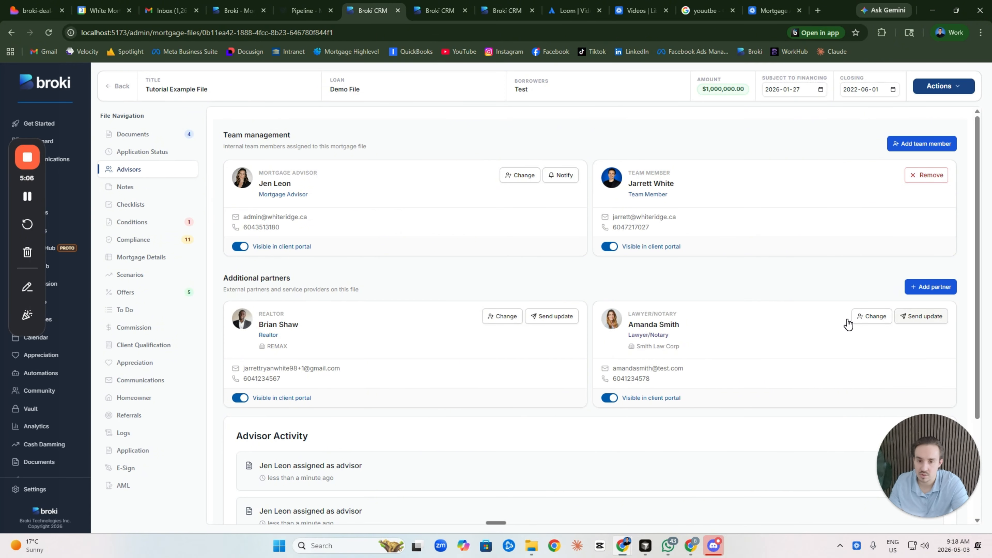
pyautogui.click(540, 318)
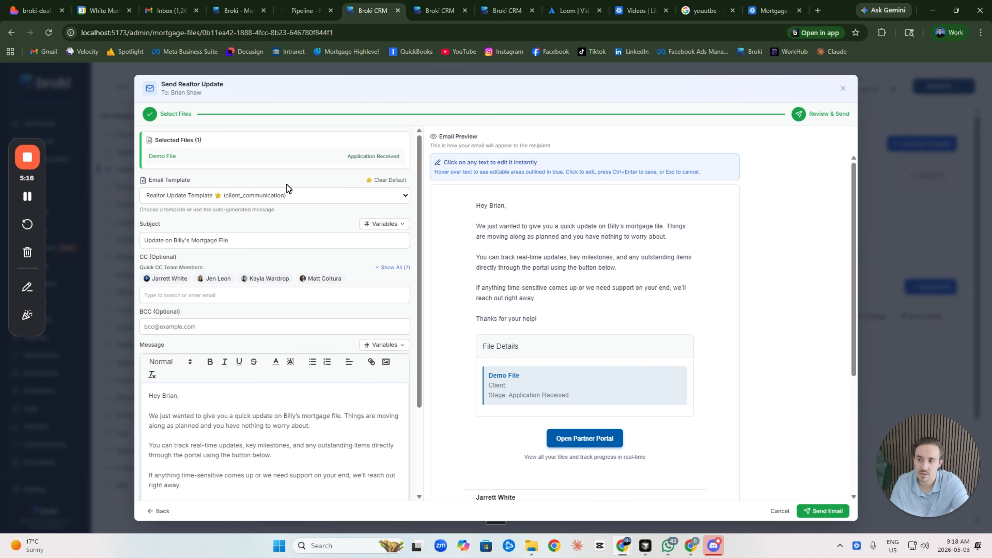
pyautogui.click(285, 197)
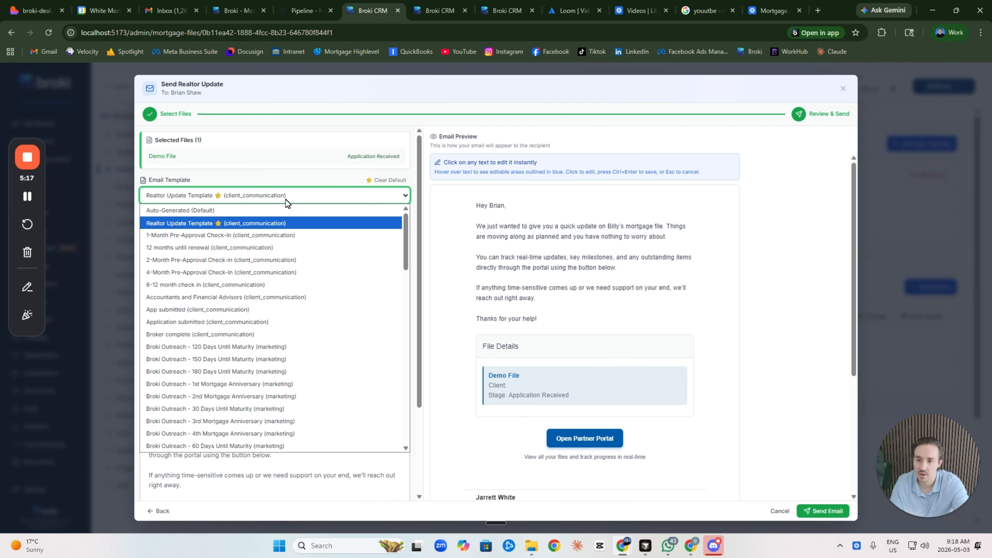
pyautogui.click(277, 215)
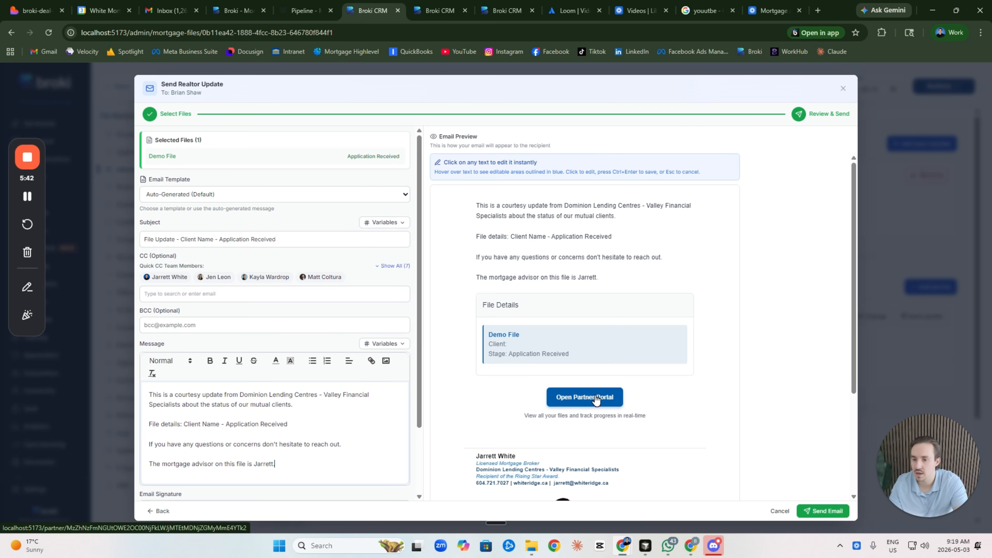
# Review the realtor email's preview, signature and available message variables, and close it without sending.
pyautogui.scroll(-1, 670, 448)
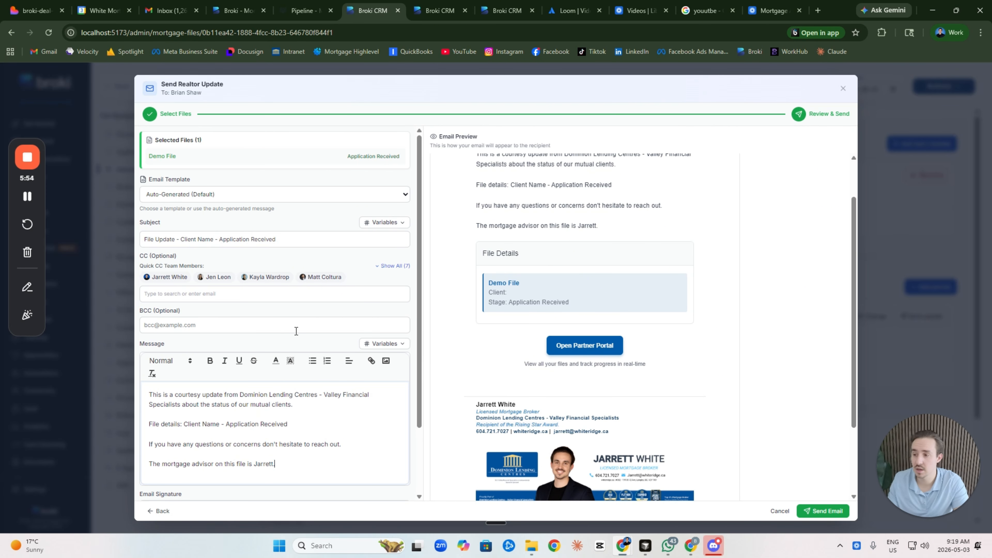
pyautogui.scroll(-2, 289, 338)
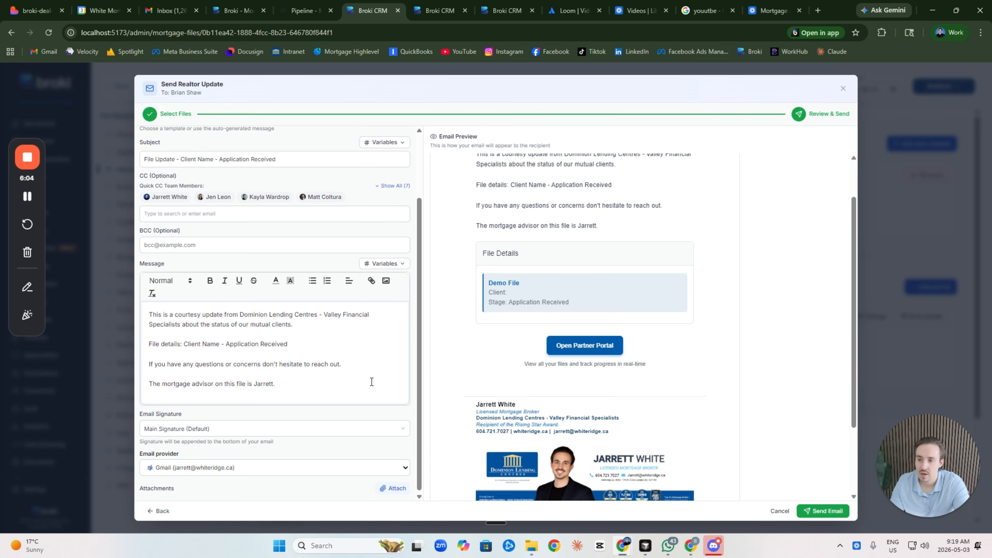
pyautogui.scroll(1, 369, 379)
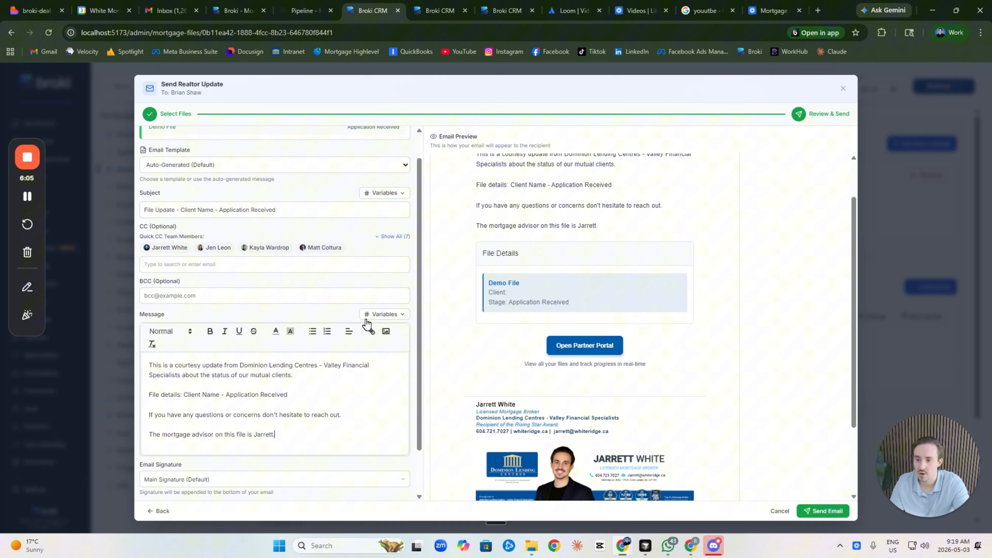
pyautogui.click(380, 315)
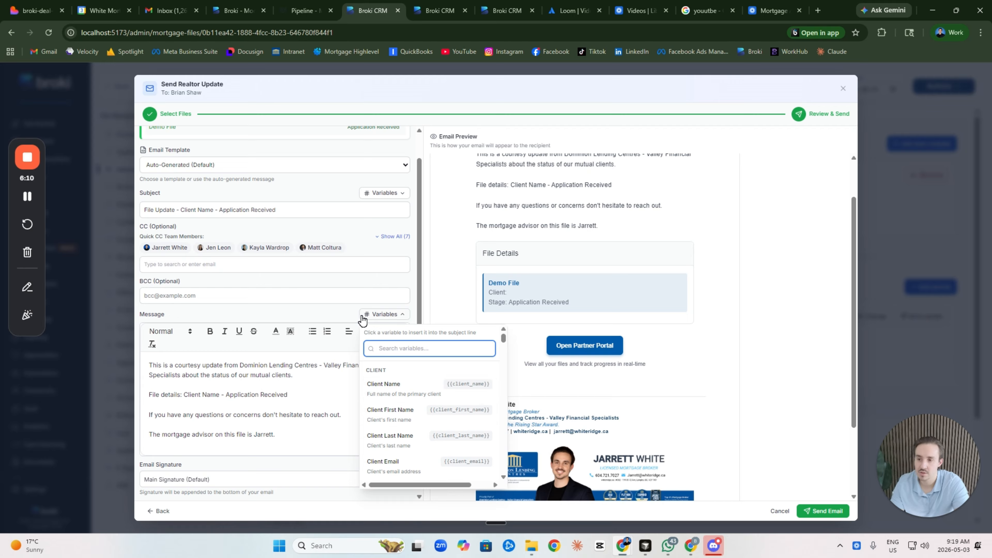
pyautogui.click(362, 319)
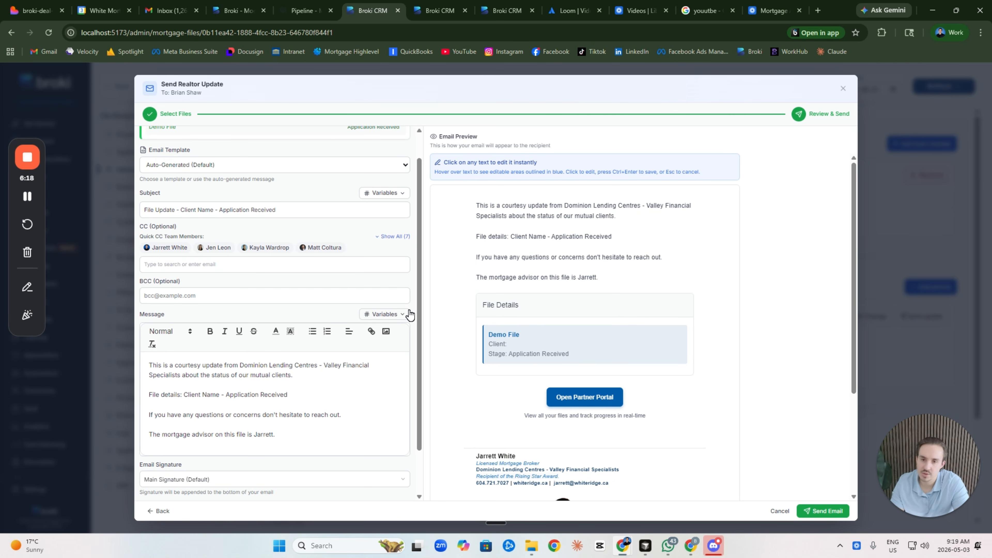
pyautogui.click(838, 87)
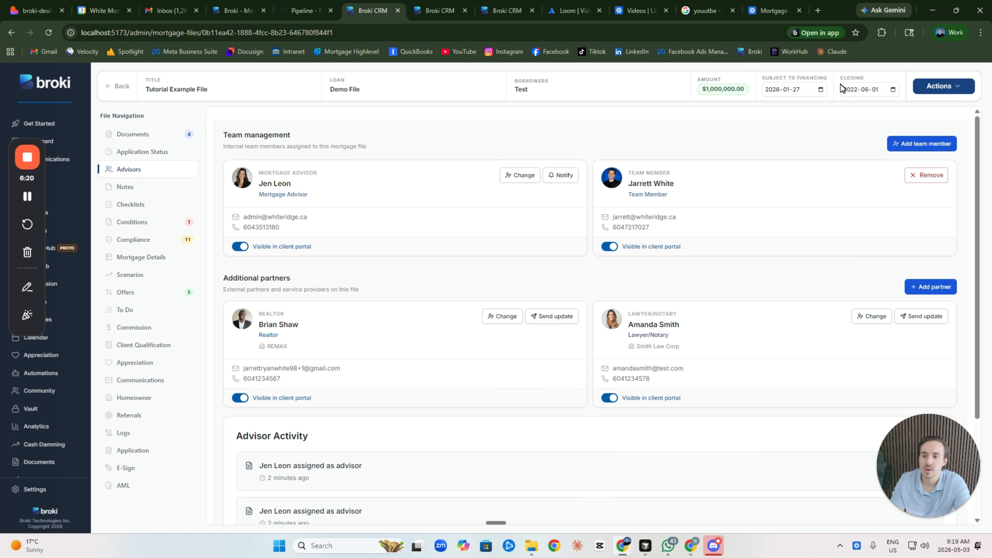
# Open the update email for the file's lawyer/notary, review its auto-generated content and partner portal link, and close it without sending.
pyautogui.click(932, 314)
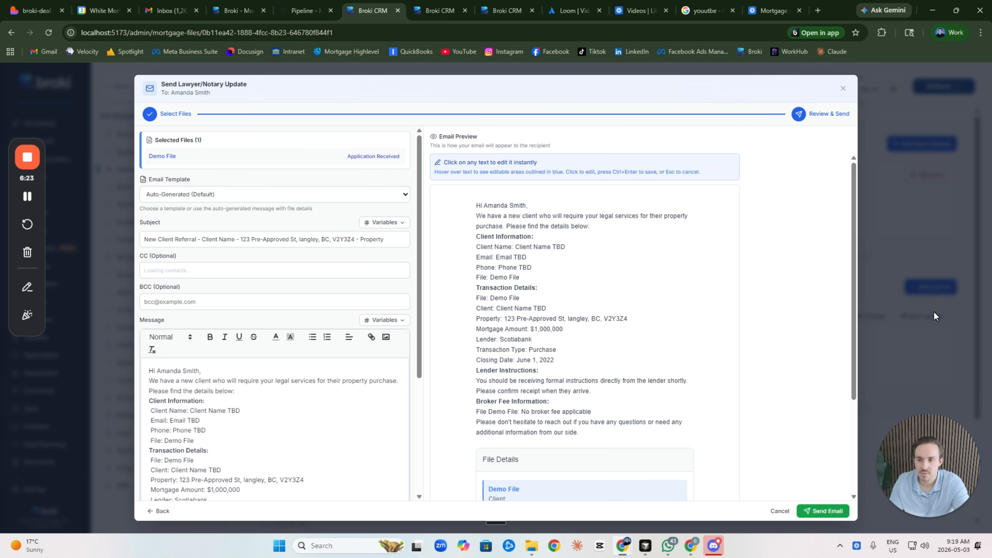
pyautogui.click(275, 195)
pyautogui.click(263, 205)
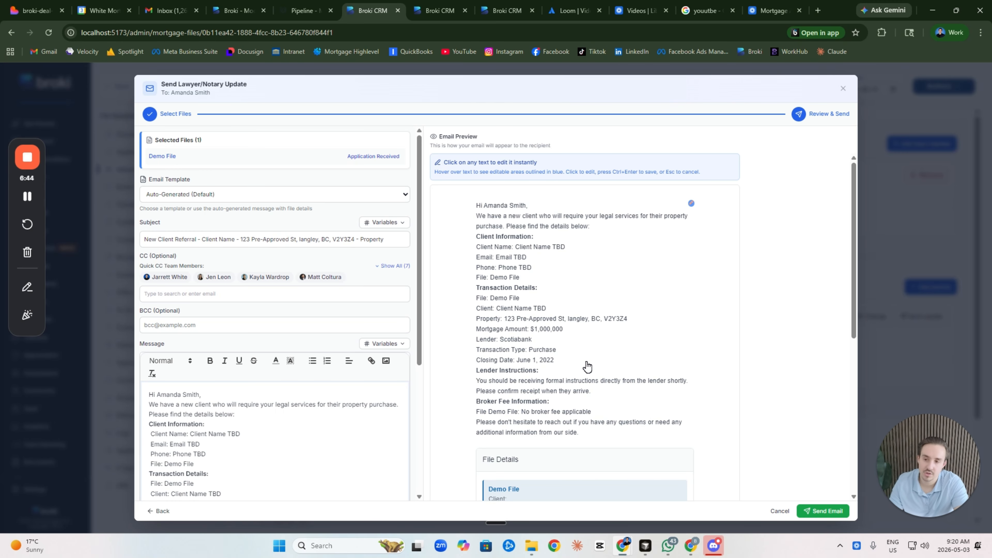
pyautogui.scroll(-4, 587, 367)
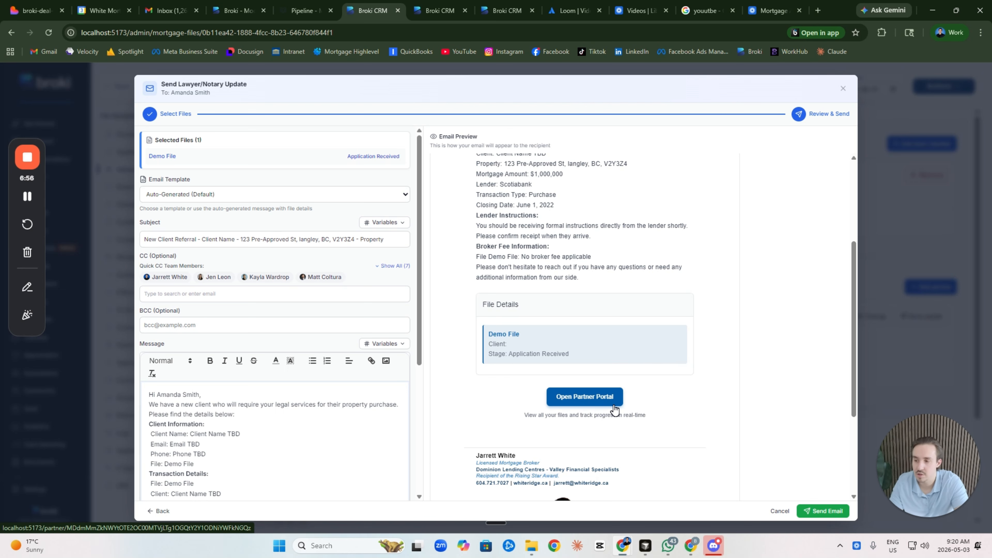
pyautogui.scroll(-5, 295, 303)
pyautogui.scroll(5, 294, 304)
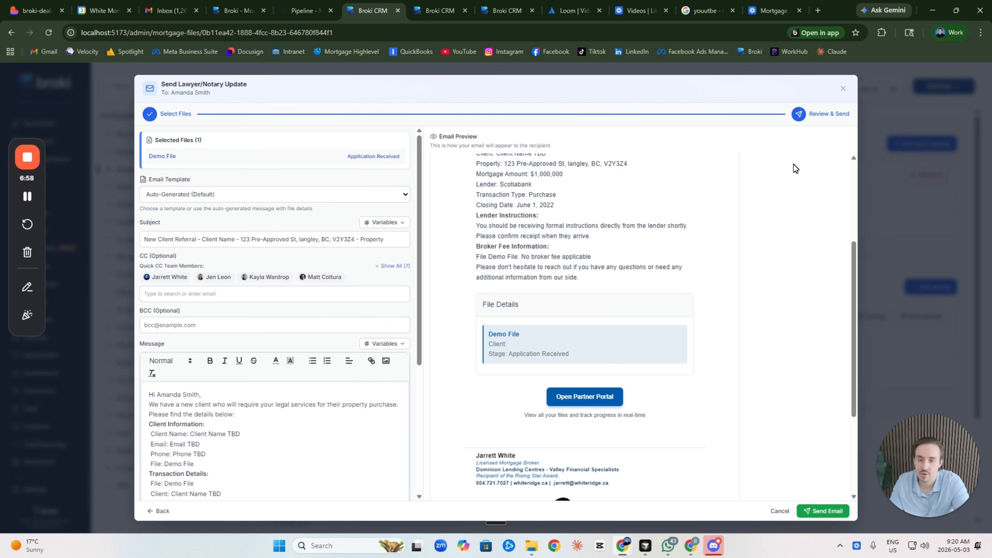
pyautogui.click(843, 89)
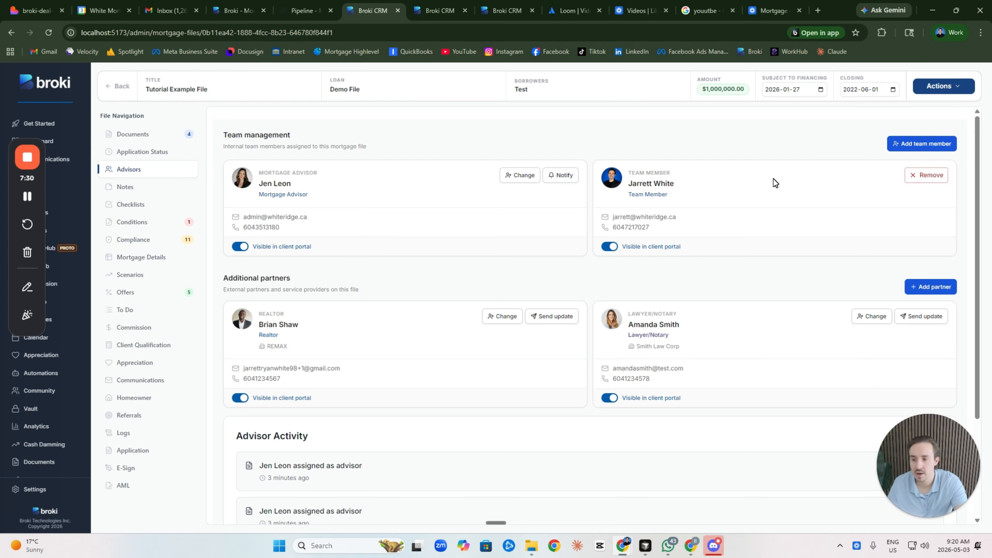
# Add the colleague whose default title is Team Member to the file's team with the display title Team Member.
pyautogui.click(905, 144)
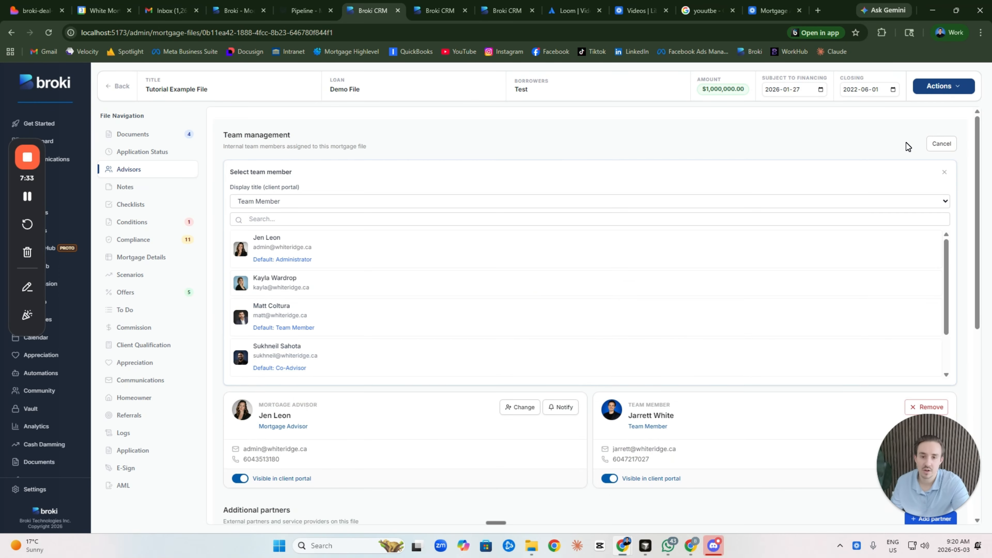
pyautogui.click(940, 143)
pyautogui.click(915, 155)
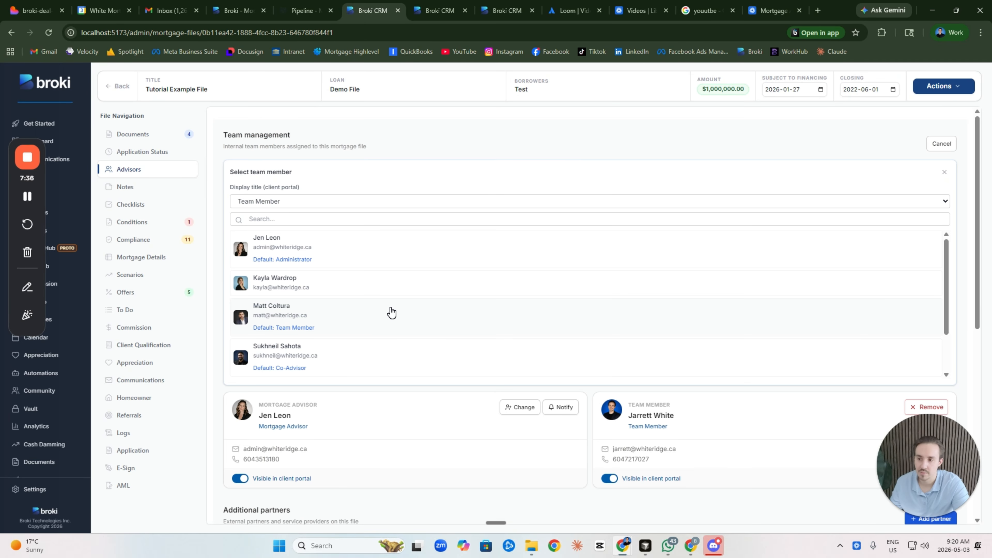
pyautogui.click(387, 310)
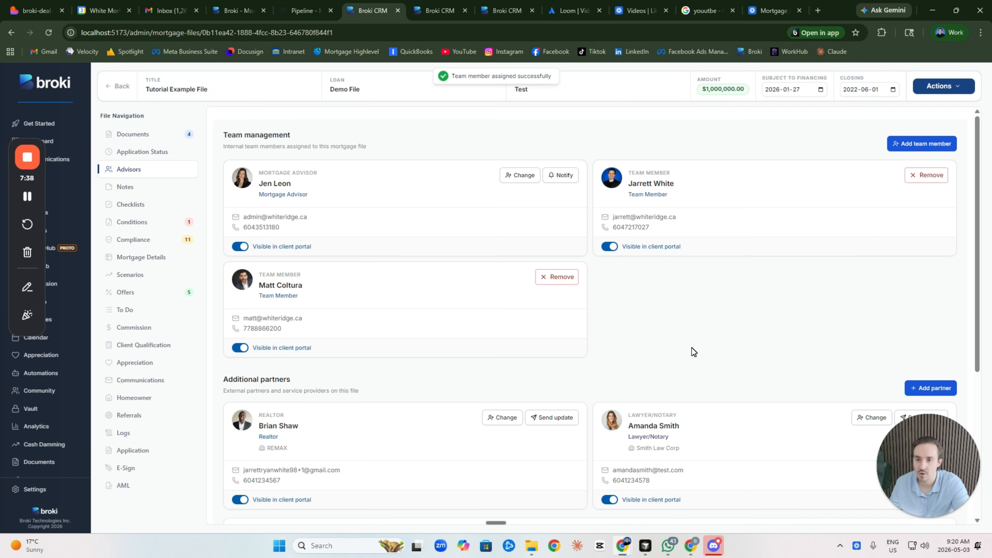
# Switch to the client portal, view Your Team, and read through the full About profile of the second team member.
pyautogui.click(460, 5)
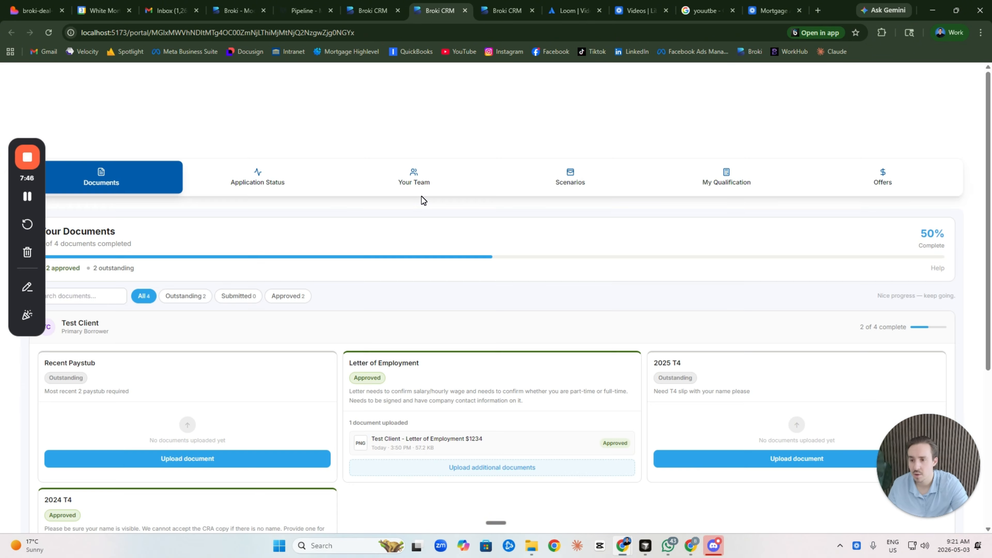
pyautogui.click(413, 189)
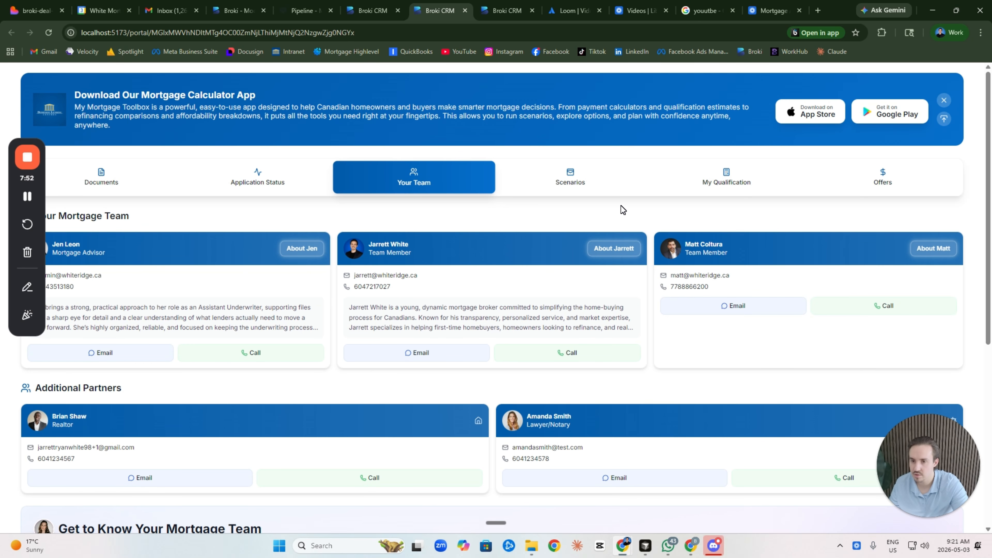
pyautogui.click(626, 249)
pyautogui.scroll(-9, 624, 245)
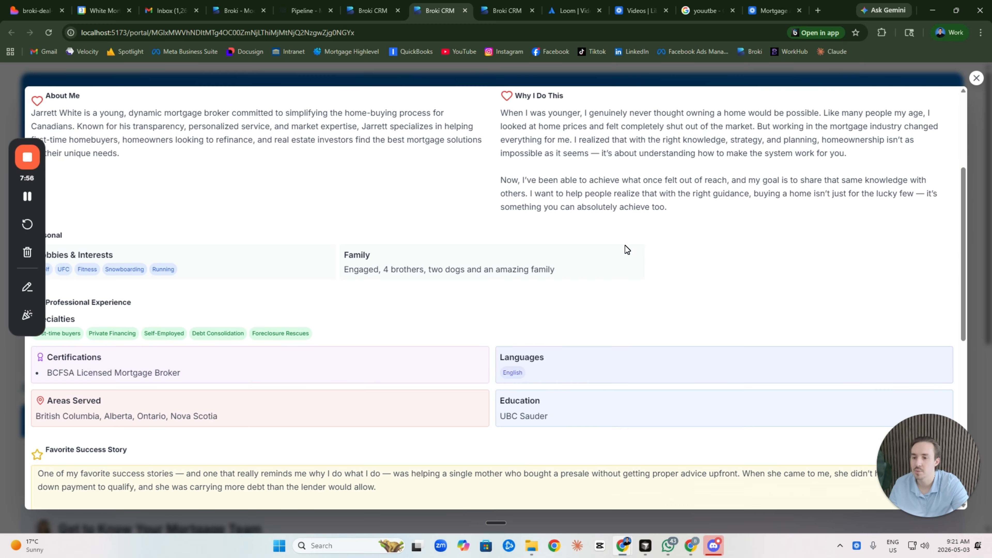
pyautogui.scroll(-5, 624, 246)
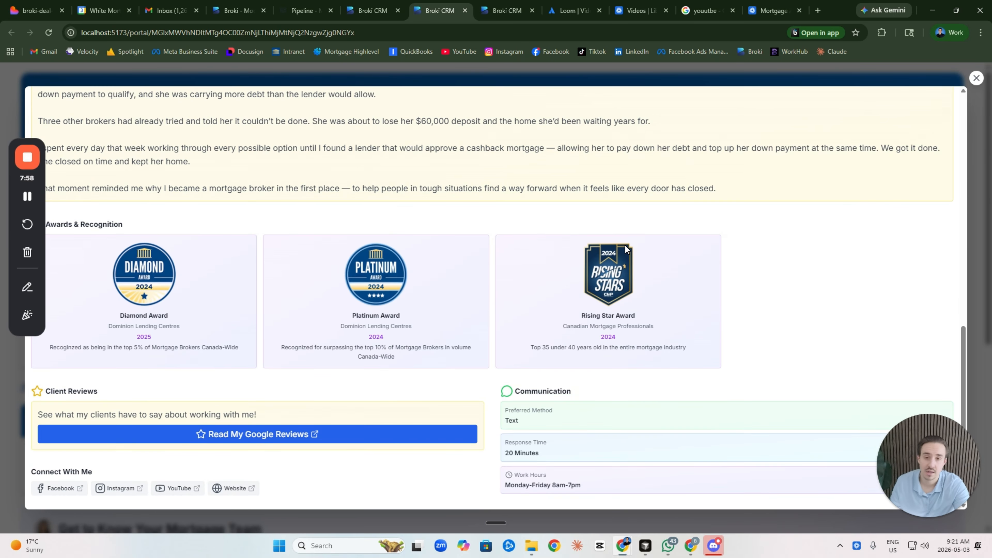
pyautogui.scroll(15, 625, 249)
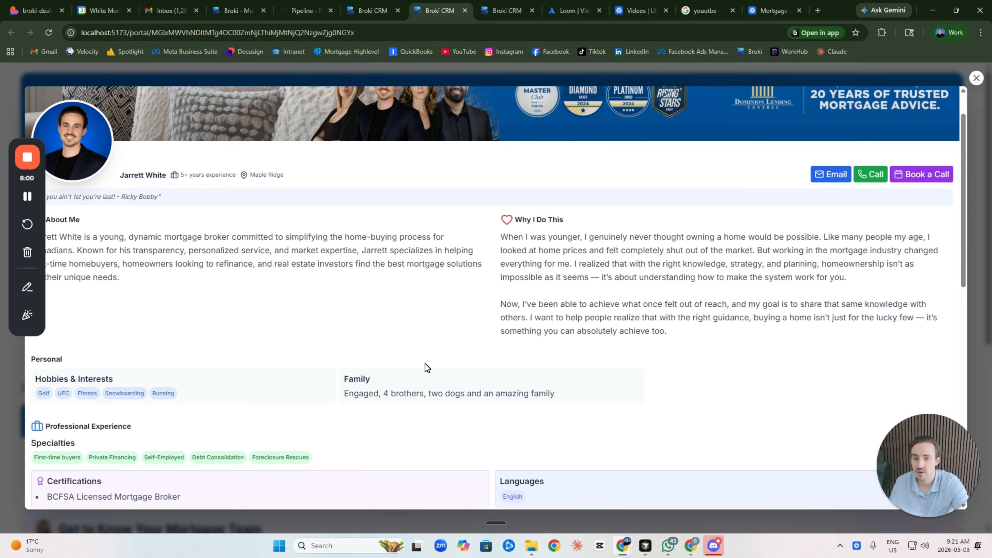
# Return to the admin side and examine the Professional, Social proof, Connect, Media and Personal sections of the profile settings.
pyautogui.click(371, 11)
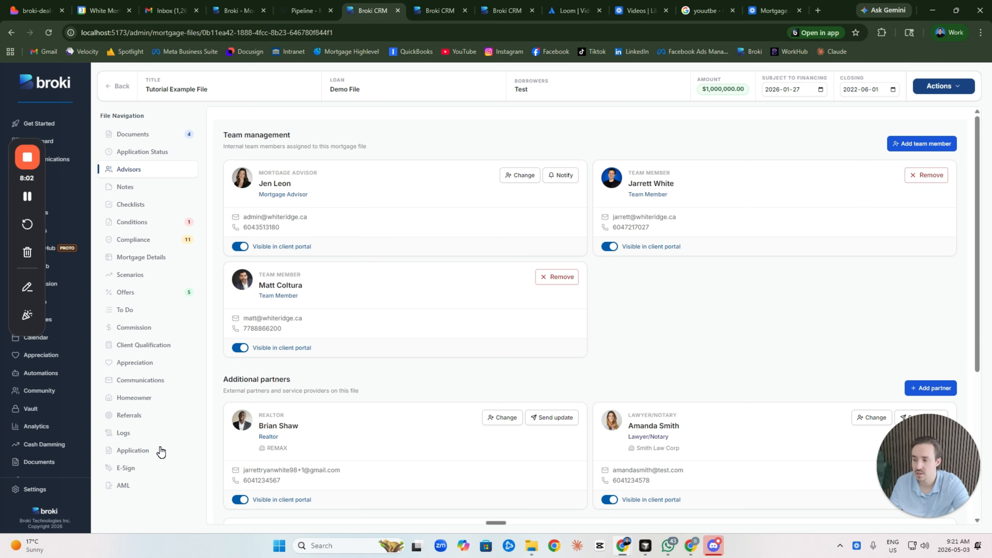
pyautogui.click(36, 489)
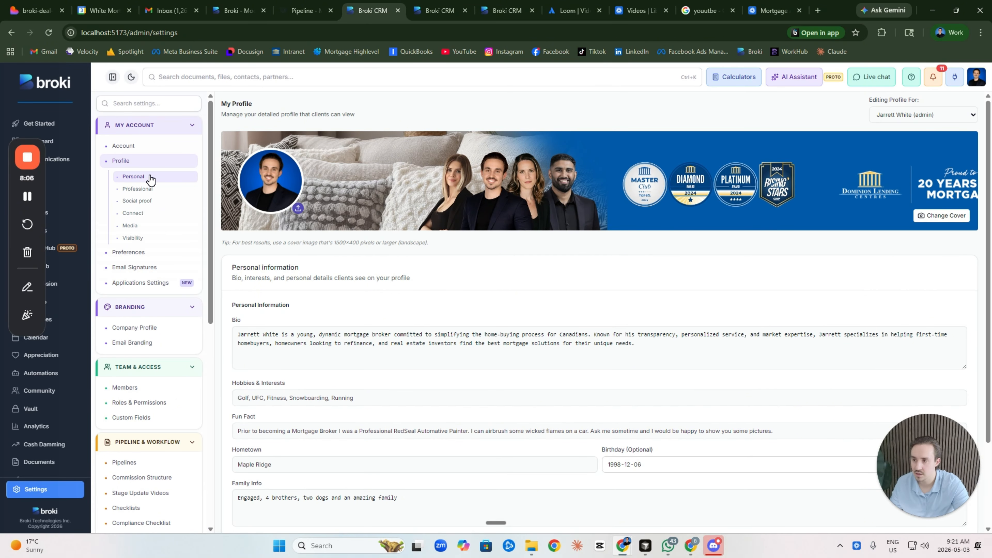
pyautogui.click(153, 190)
pyautogui.click(154, 201)
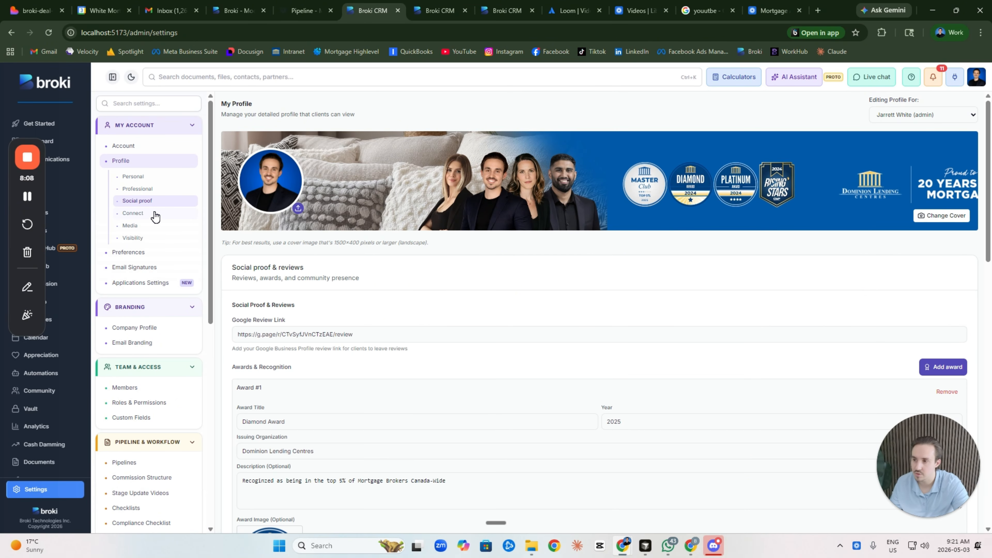
pyautogui.click(154, 214)
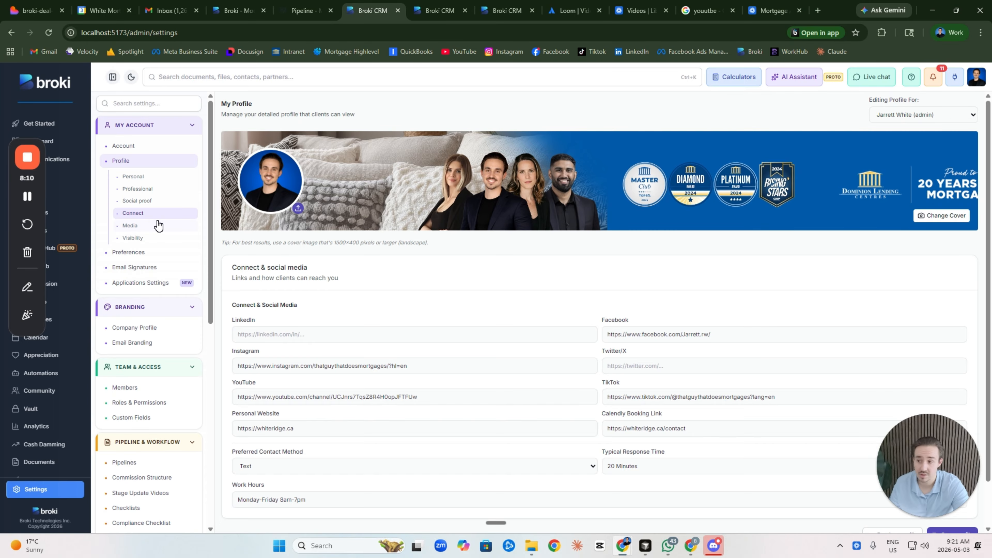
pyautogui.click(157, 225)
pyautogui.click(144, 181)
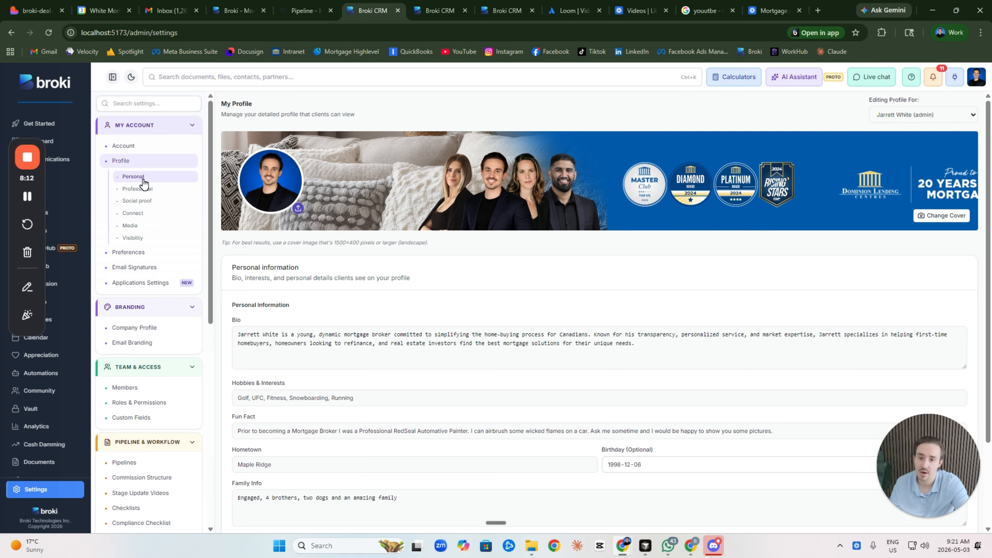